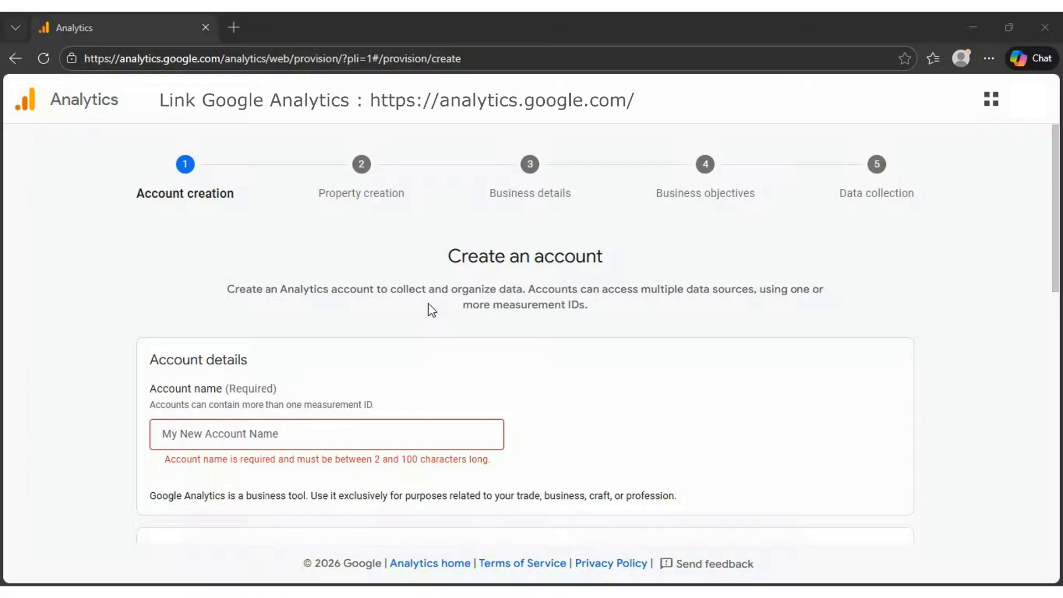
# Step: Name the new Analytics account "mystore on Google Site", keep the default data sharing settings and continue to property creation
pyautogui.click(330, 437)
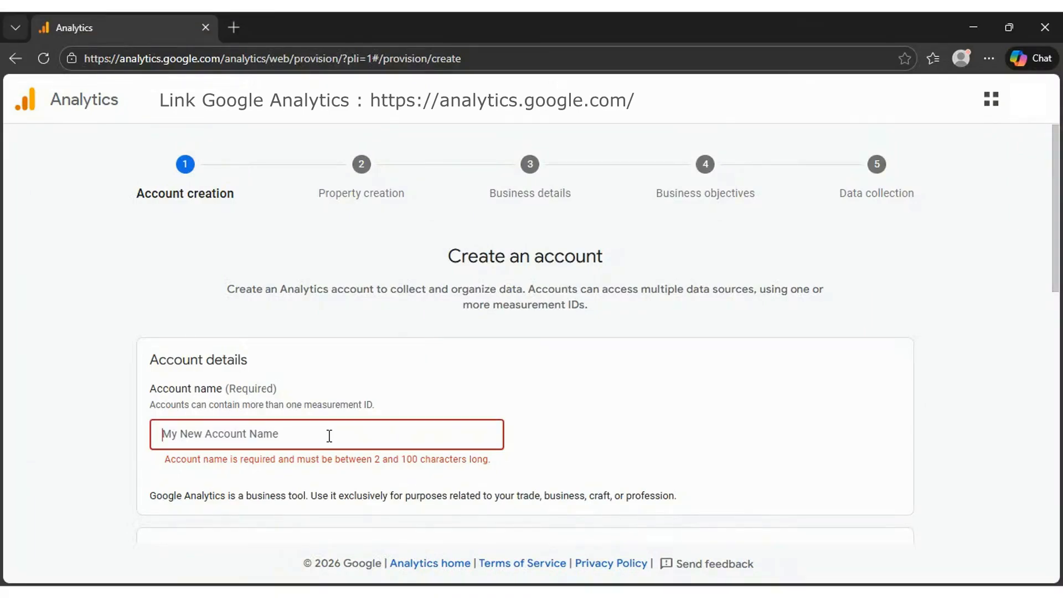
pyautogui.write('mystore on Google Site')
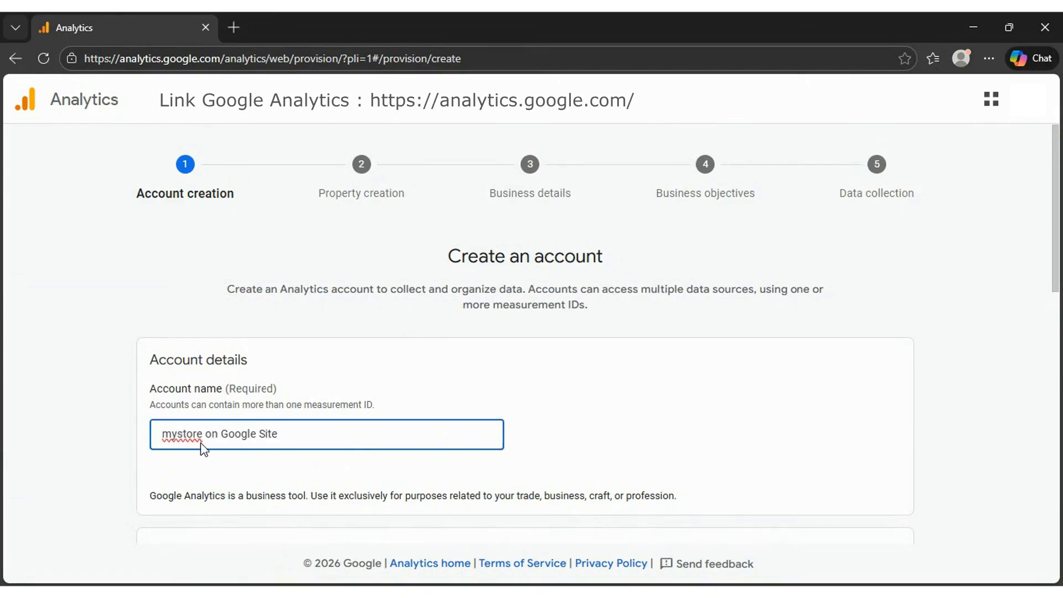
pyautogui.scroll(-1, 580, 432)
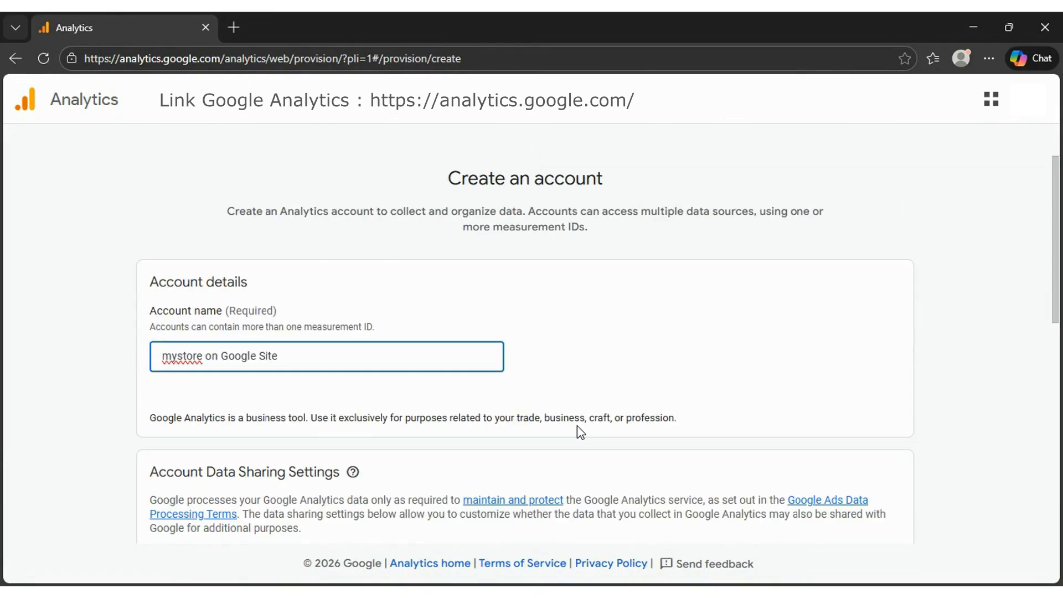
pyautogui.scroll(-10, 580, 432)
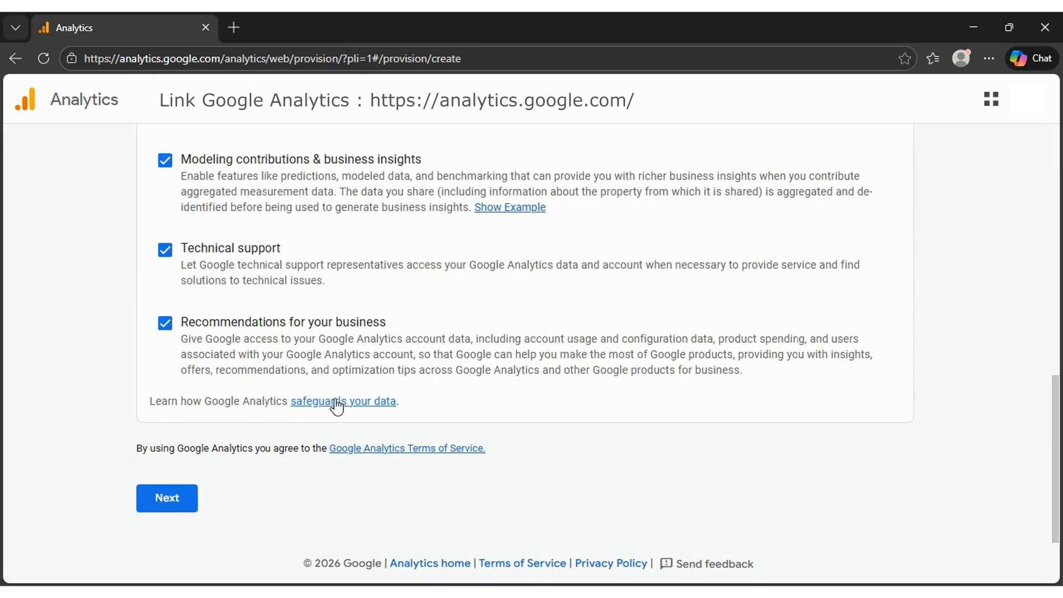
pyautogui.click(186, 507)
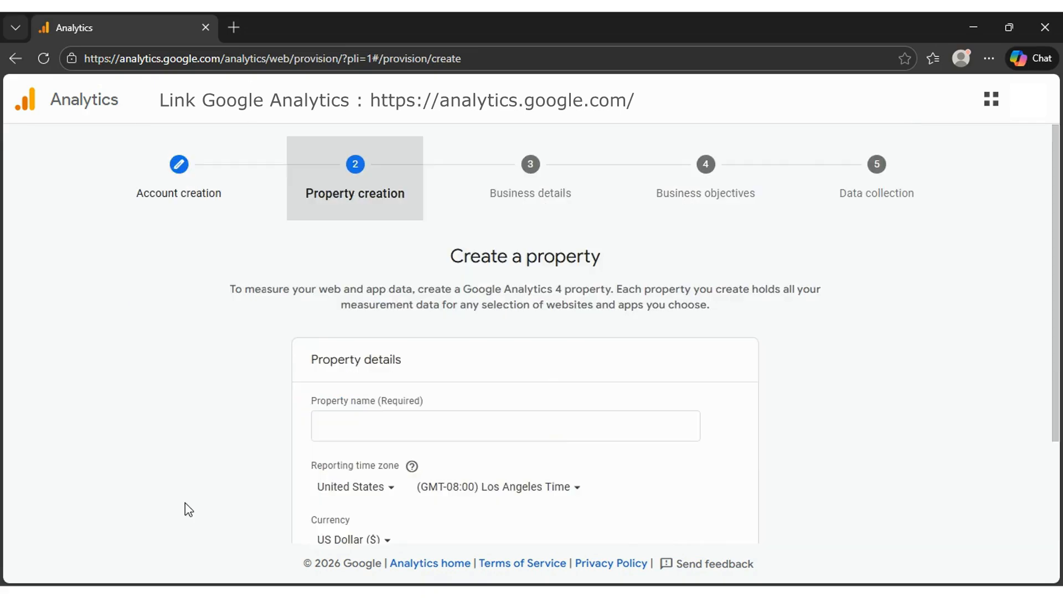
# Step: Name the new property "mystore"
pyautogui.scroll(-1, 247, 402)
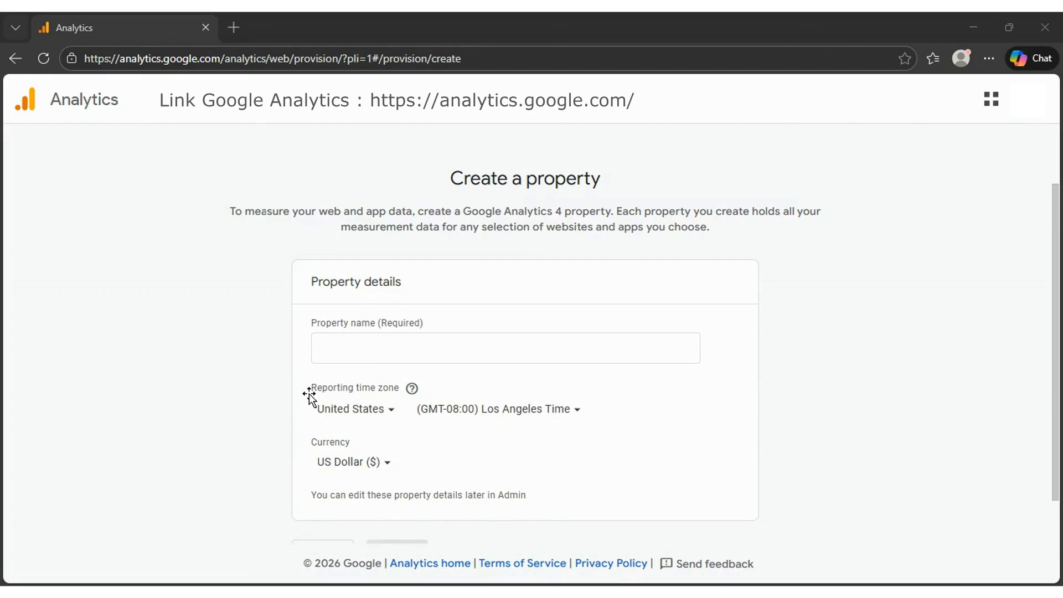
pyautogui.click(377, 343)
pyautogui.write('mystore')
# Step: Set the property's reporting time zone country to Vietnam and its currency to Vietnamese Dong, and continue to the business details
pyautogui.scroll(-1, 388, 360)
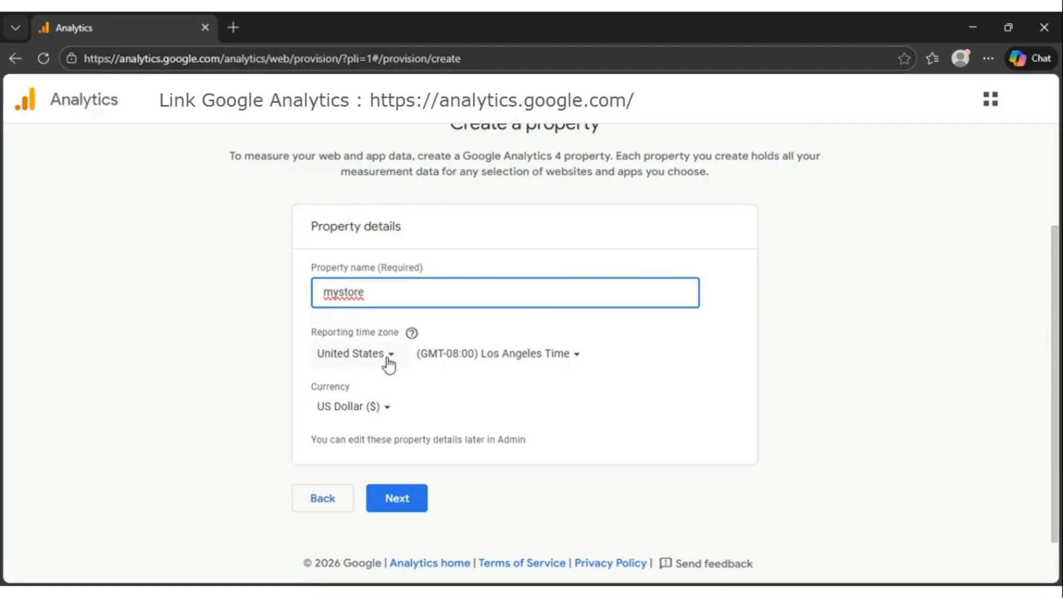
pyautogui.click(391, 368)
pyautogui.scroll(-3, 375, 340)
pyautogui.click(374, 340)
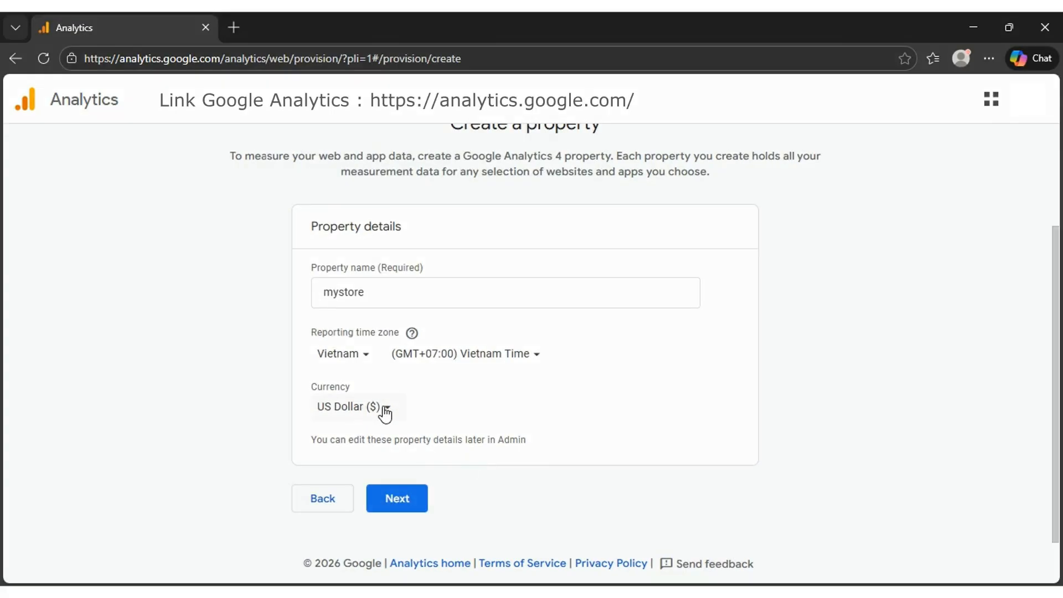
pyautogui.click(437, 346)
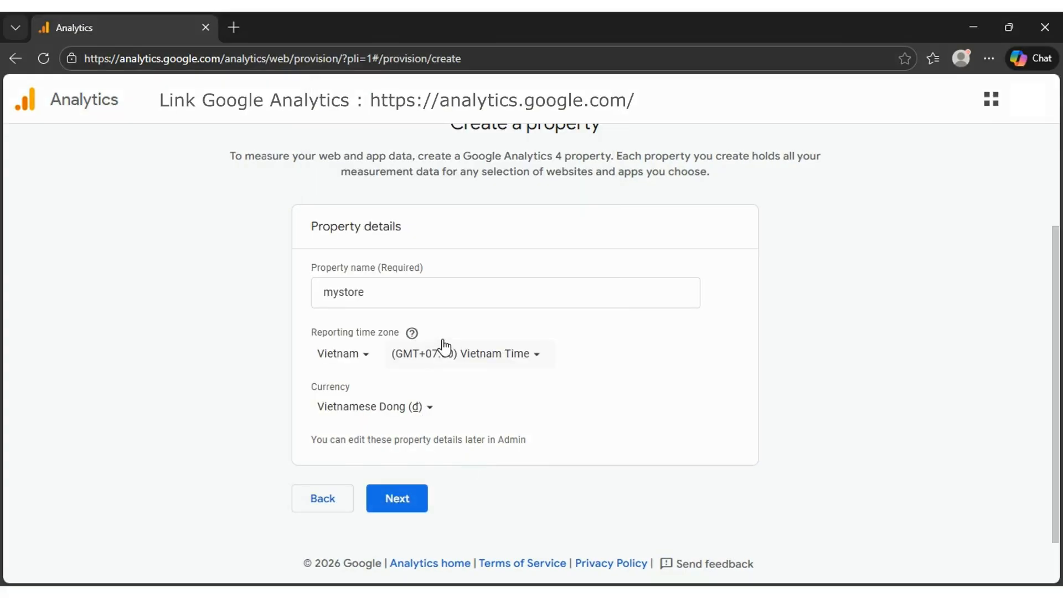
pyautogui.click(408, 505)
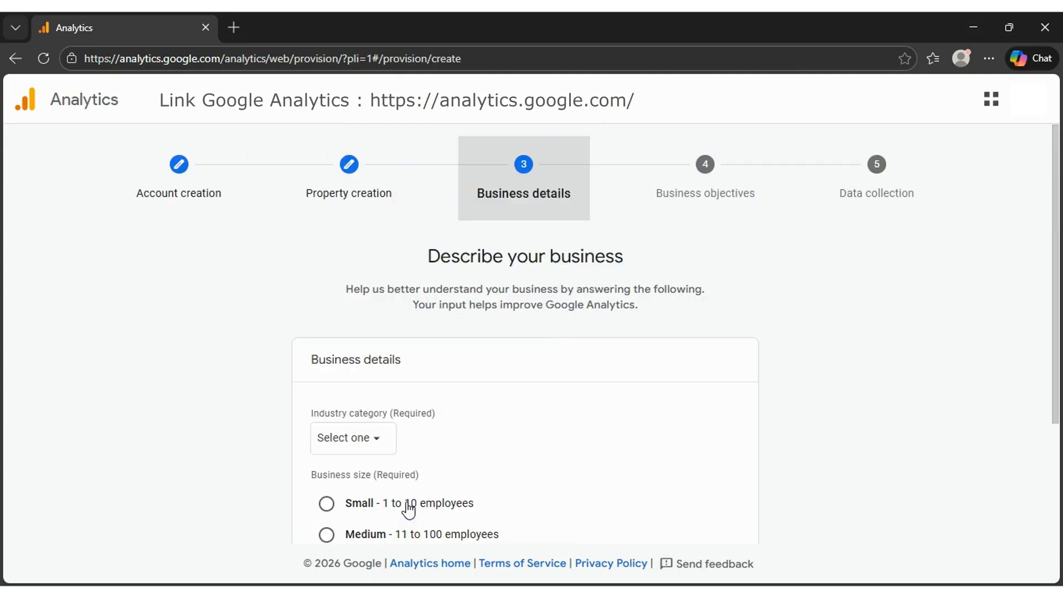
# Step: Describe the business as Small (1 to 10 employees) in the Shopping industry category and continue to the business objectives
pyautogui.scroll(-3, 408, 360)
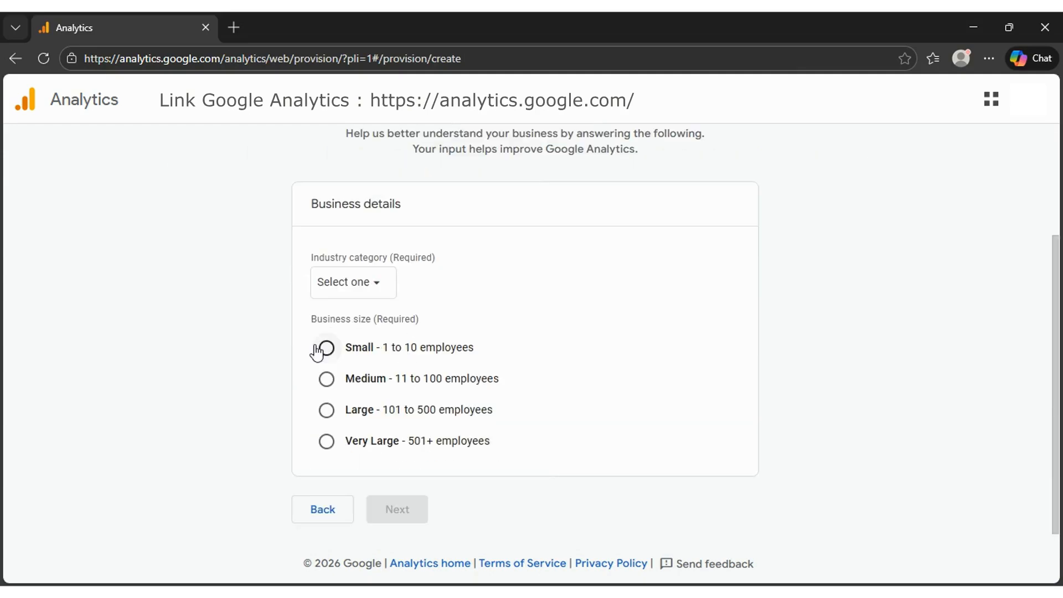
pyautogui.click(375, 351)
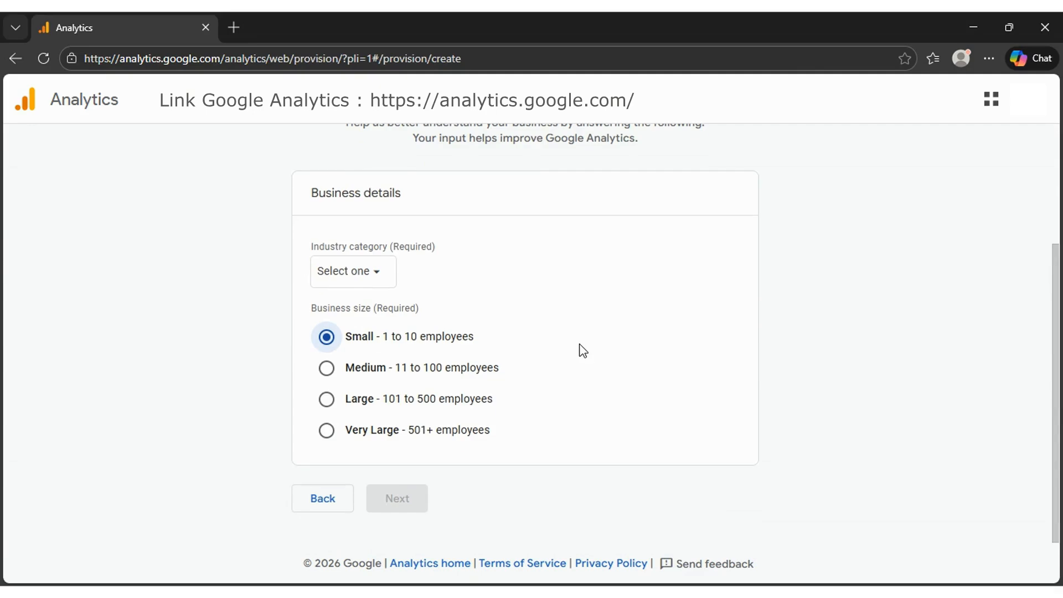
pyautogui.scroll(1, 516, 371)
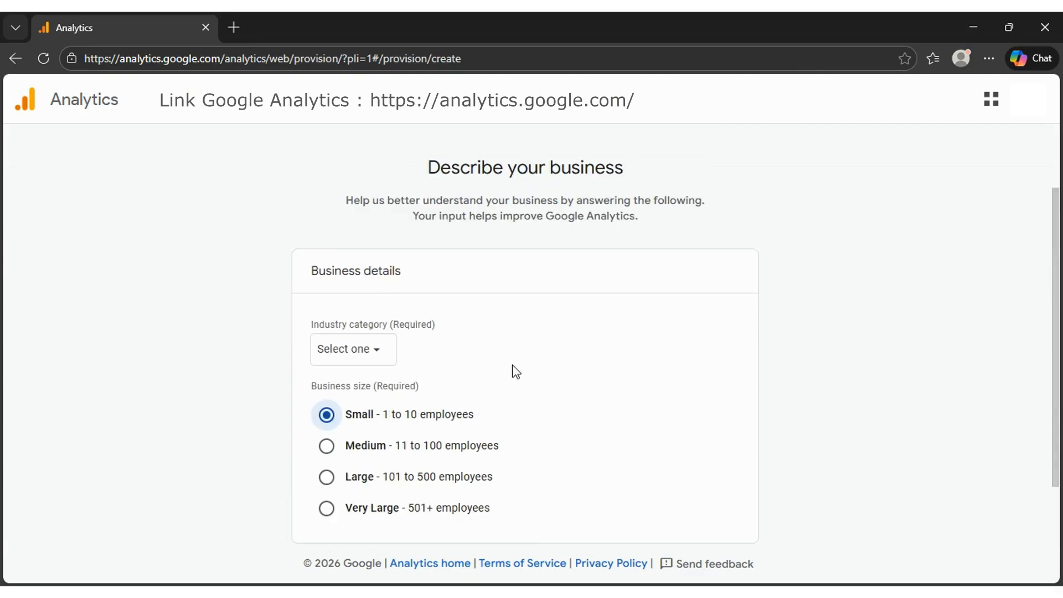
pyautogui.click(387, 363)
pyautogui.scroll(-10, 420, 460)
pyautogui.click(420, 460)
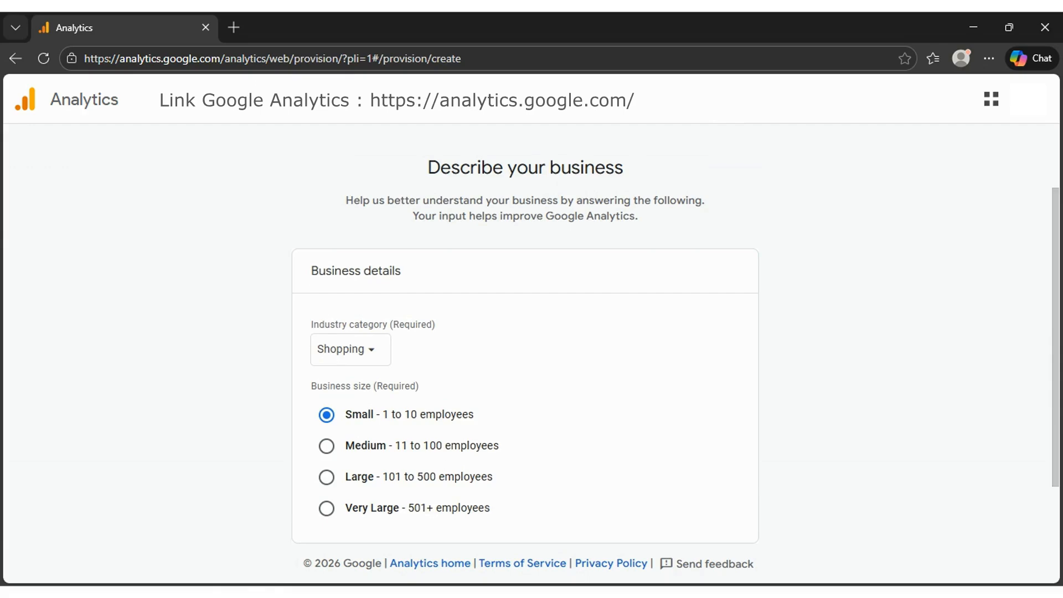
pyautogui.scroll(-1, 717, 431)
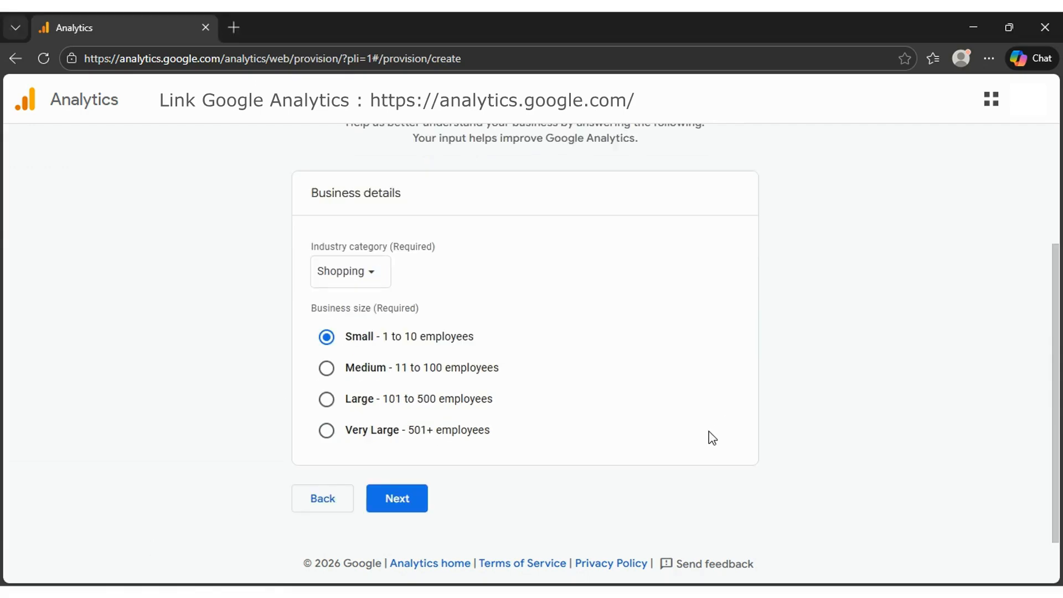
pyautogui.click(413, 512)
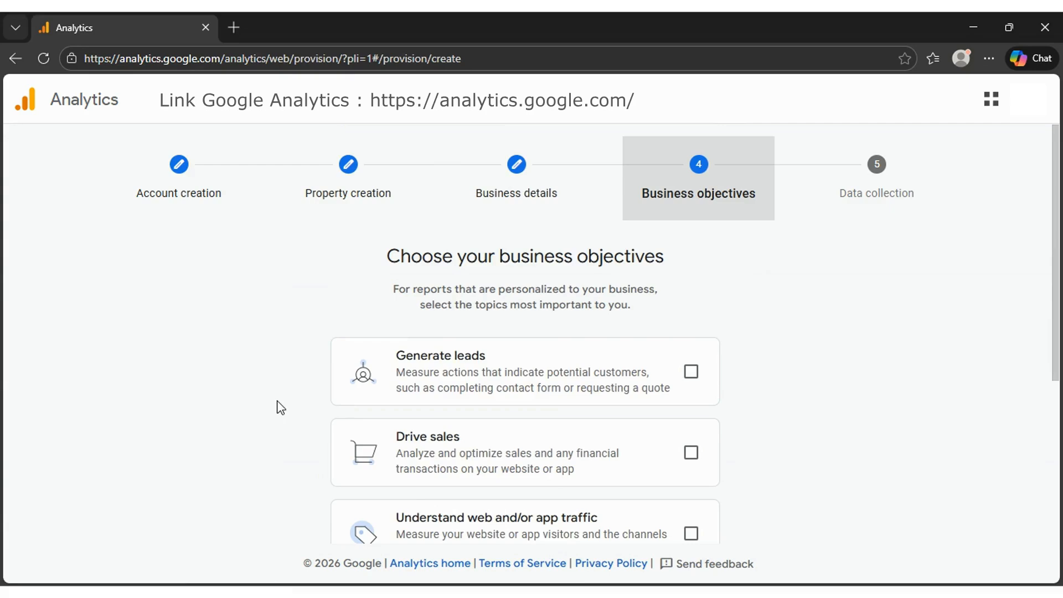
# Step: Choose Generate leads, Drive sales, Understand web and/or app traffic and View user engagement & retention as objectives, and create the account
pyautogui.scroll(-3, 279, 407)
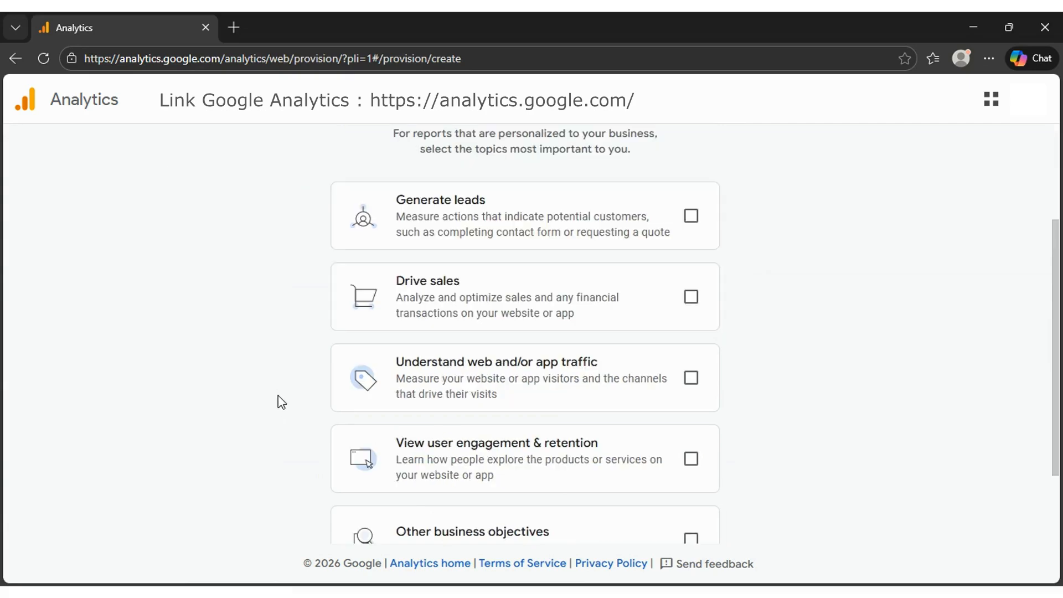
pyautogui.scroll(-1, 282, 403)
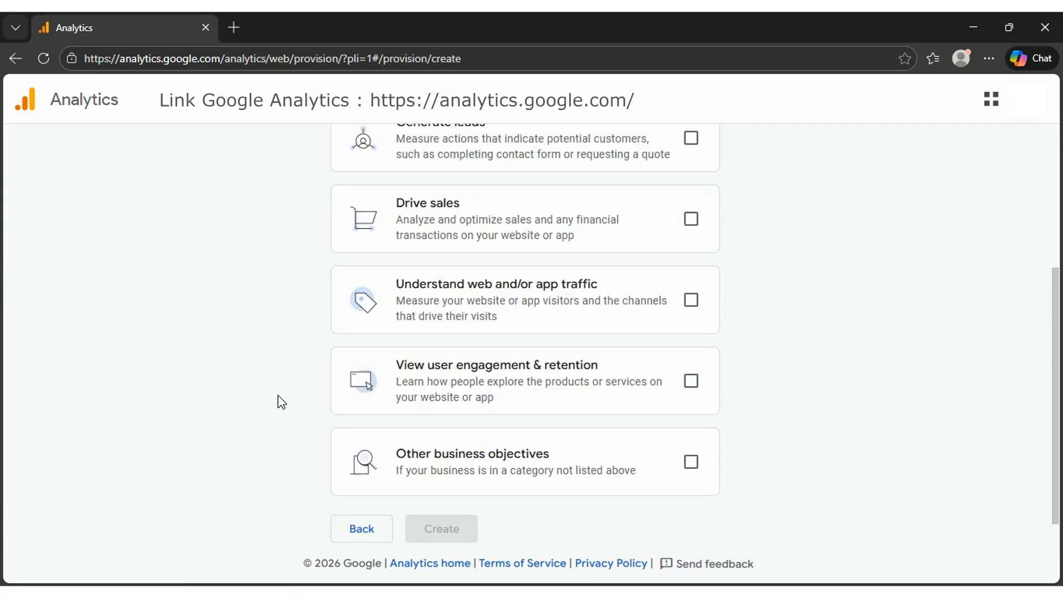
pyautogui.scroll(1, 282, 402)
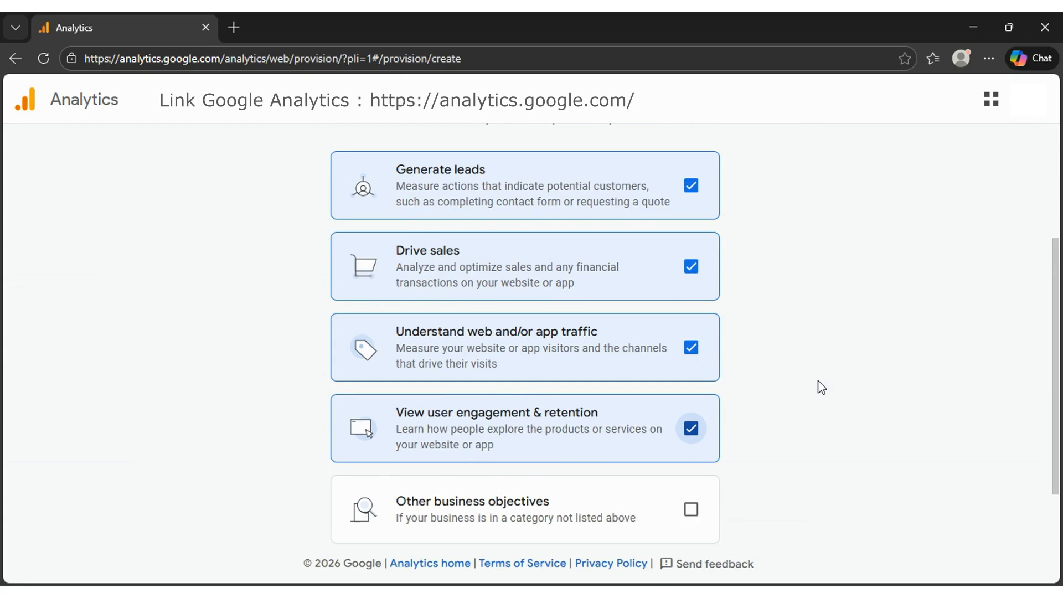
pyautogui.scroll(-1, 822, 387)
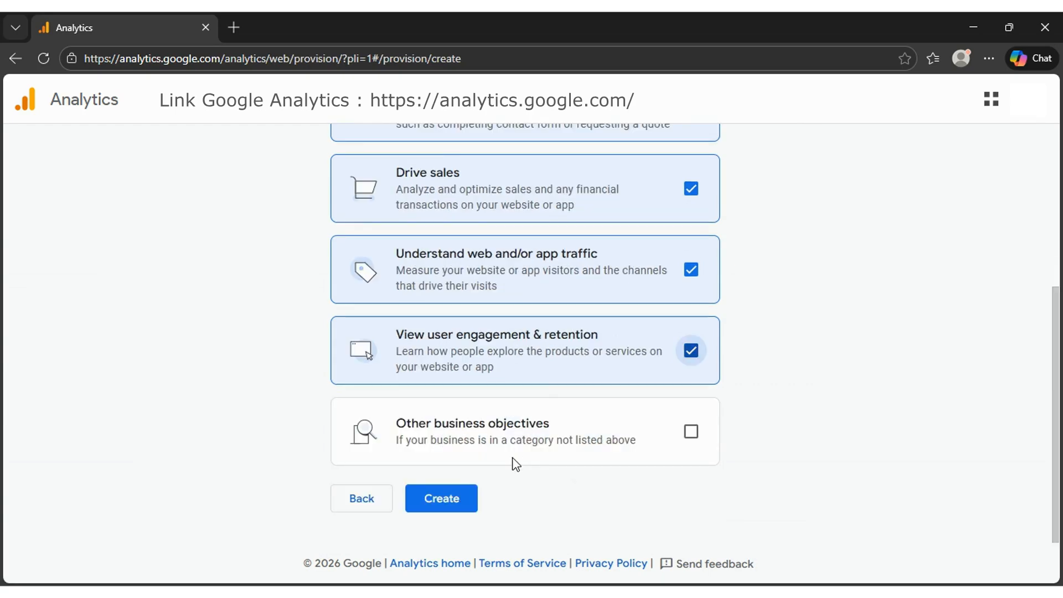
pyautogui.click(450, 507)
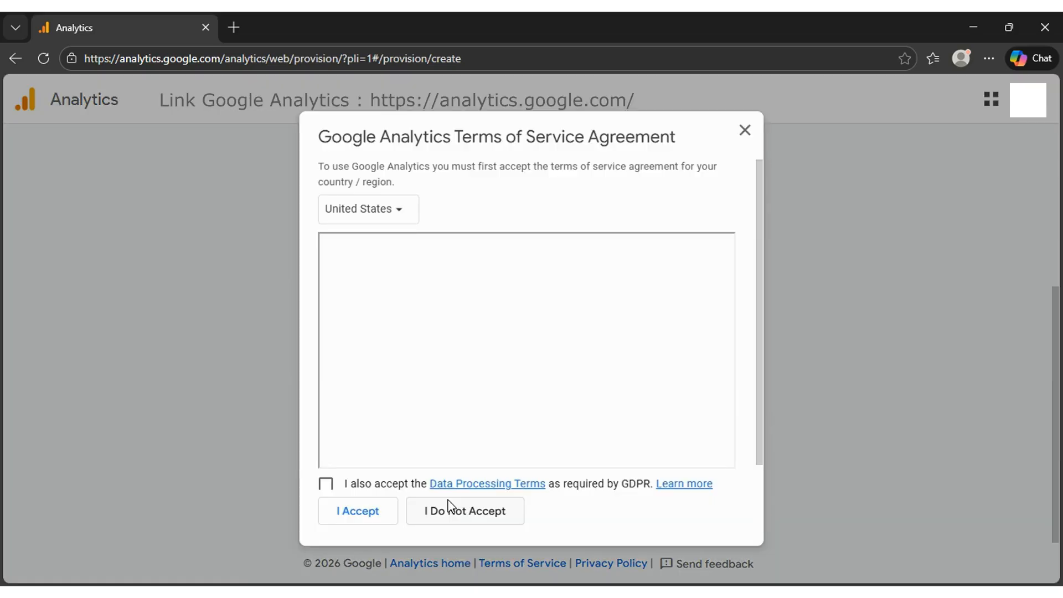
# Step: Set the terms of service country to Vietnam, agree to the GDPR Data Processing Terms and read through the agreement
pyautogui.click(402, 213)
pyautogui.write('viet')
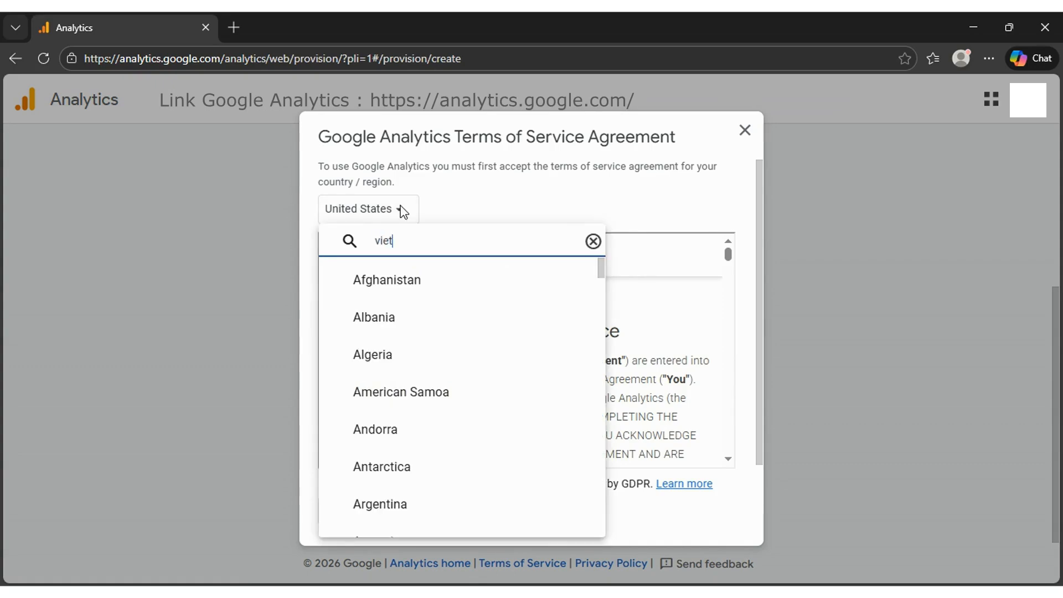
pyautogui.click(377, 295)
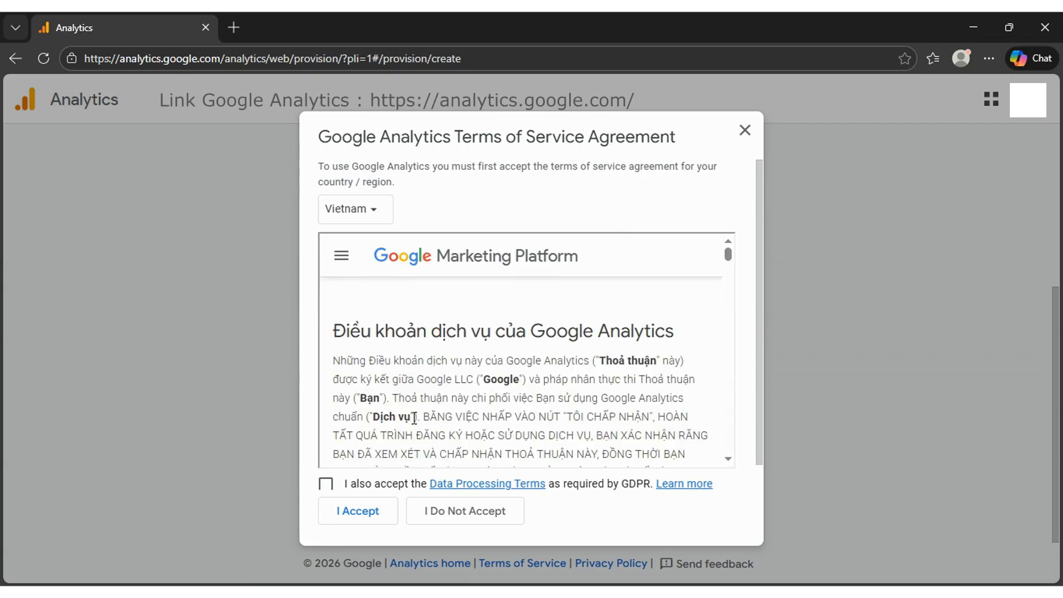
pyautogui.click(326, 484)
pyautogui.scroll(-3, 495, 363)
pyautogui.scroll(-4, 496, 363)
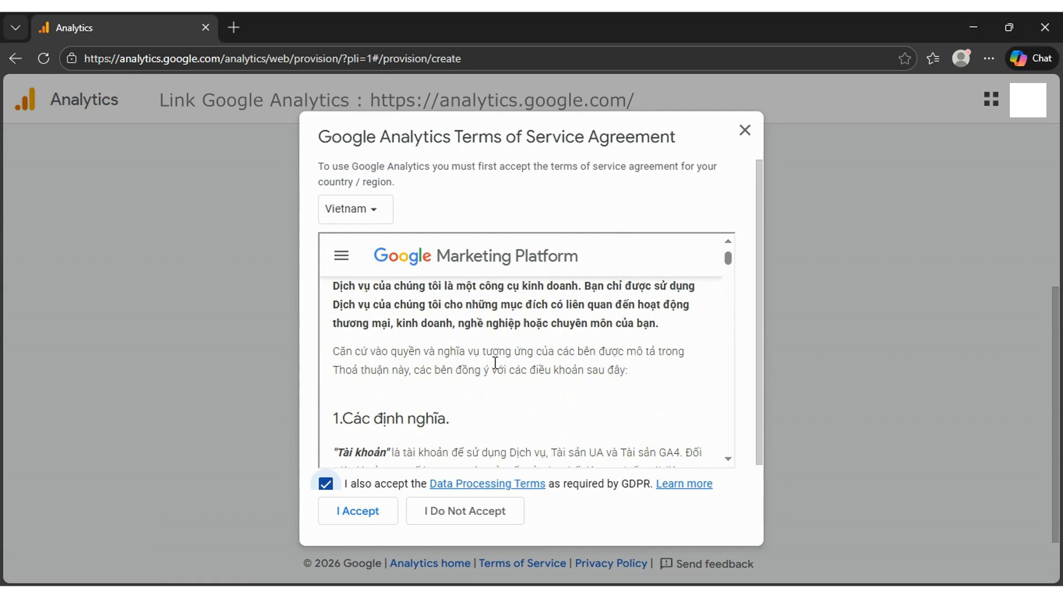
pyautogui.scroll(-10, 731, 273)
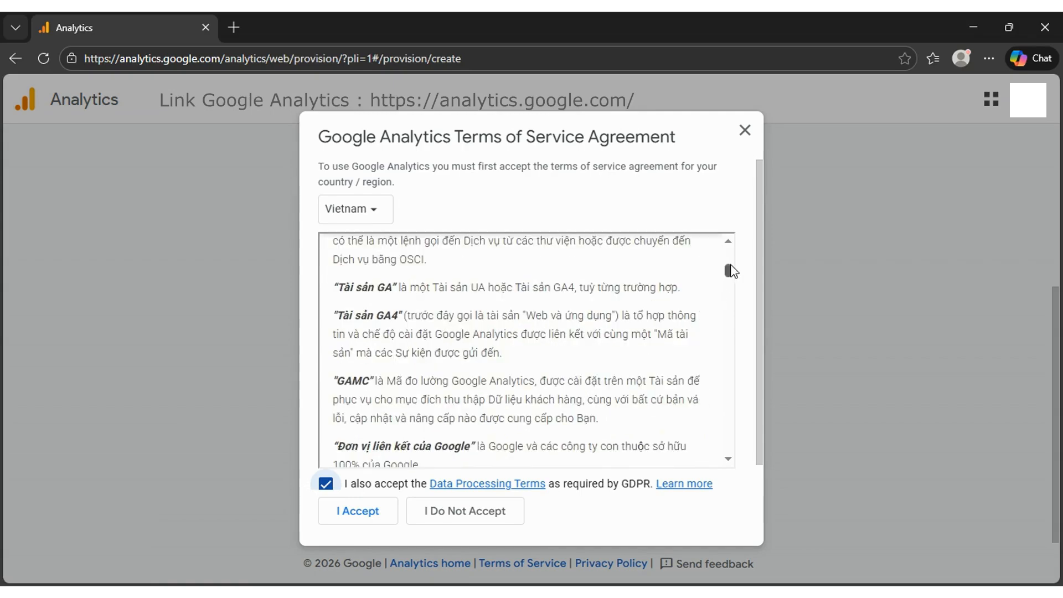
pyautogui.moveTo(744, 304); pyautogui.dragTo(729, 451)
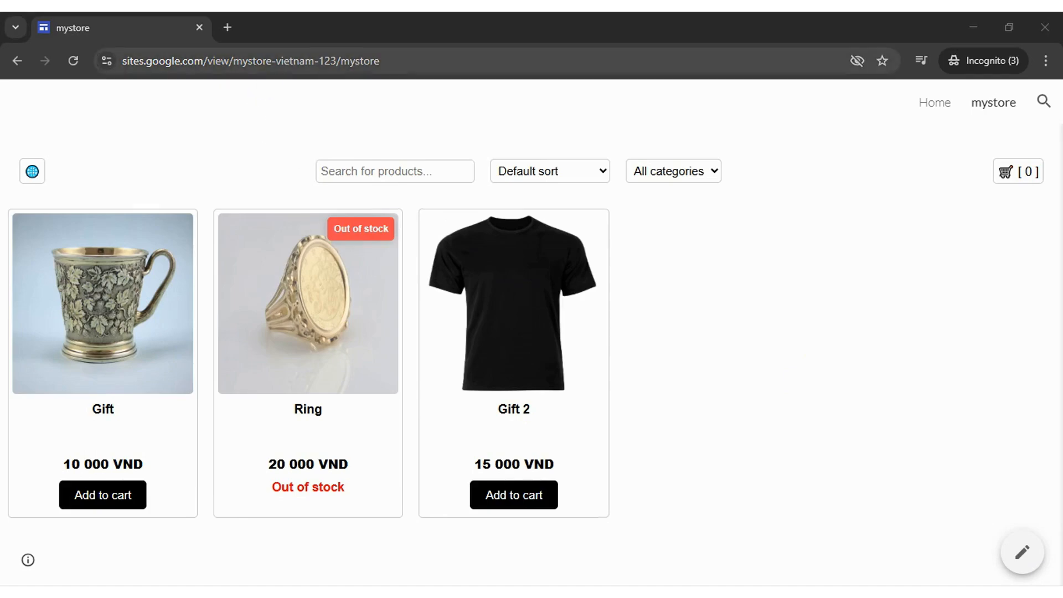
pyautogui.moveTo(381, 61); pyautogui.dragTo(120, 61)
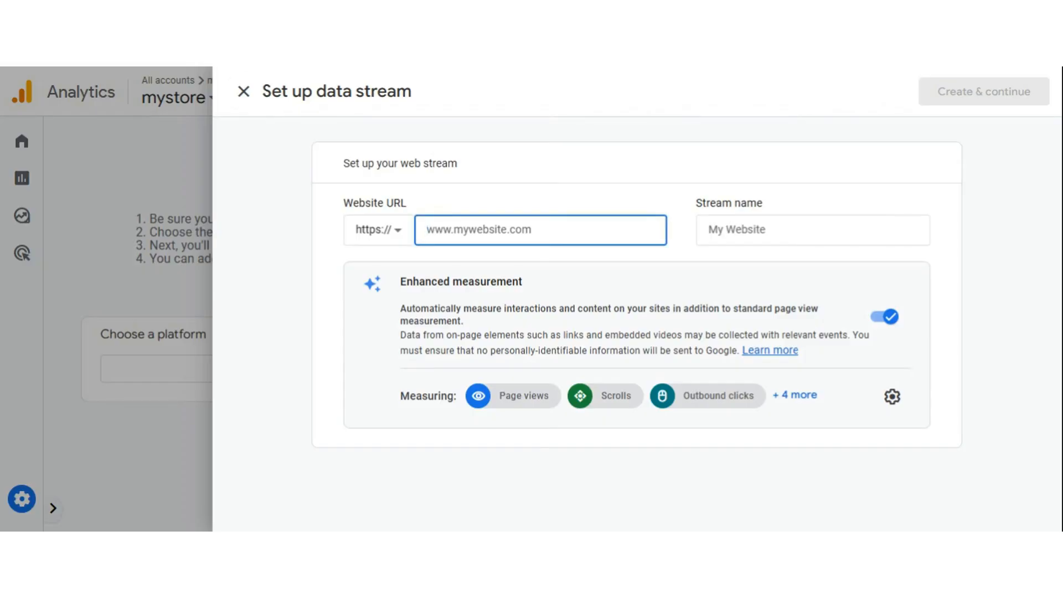
pyautogui.write('sites.google.com/view/mystore-vietnam-123/mystore')
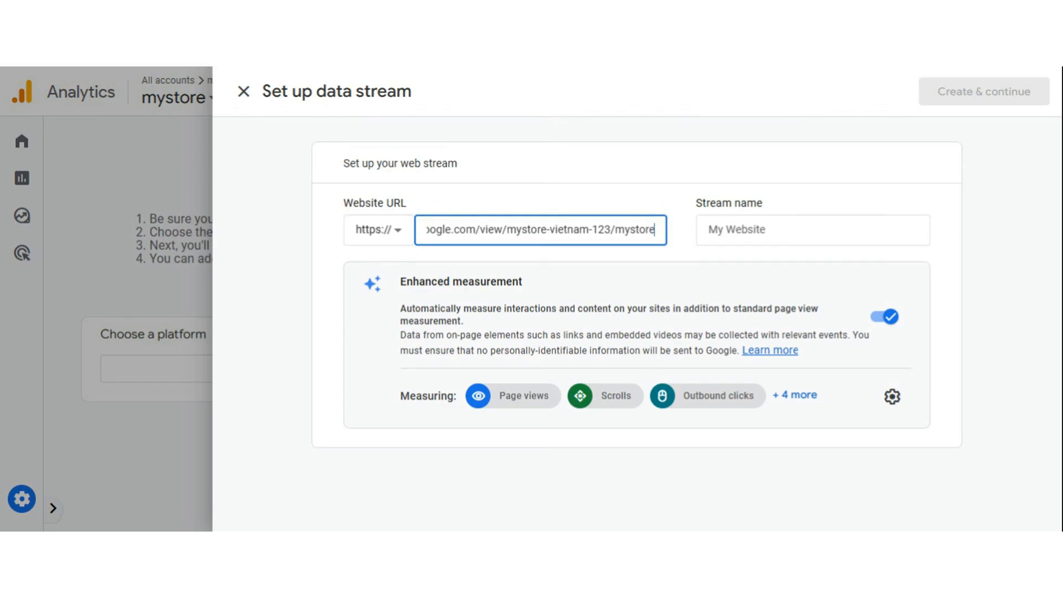
pyautogui.press('Left')
pyautogui.press('Left')
pyautogui.press('Left')
pyautogui.press('Left')
pyautogui.press('Left')
pyautogui.press('Left')
pyautogui.press('Left')
pyautogui.press('Left')
pyautogui.press('Left')
pyautogui.press('Left')
pyautogui.press('Left')
pyautogui.press('Left')
pyautogui.press('Left')
pyautogui.press('Left')
pyautogui.press('Left')
pyautogui.press('Left')
pyautogui.press('Left')
pyautogui.press('Left')
pyautogui.press('Left')
pyautogui.press('Left')
pyautogui.press('Left')
pyautogui.press('Left')
pyautogui.press('Left')
pyautogui.press('Left')
pyautogui.press('Left')
pyautogui.press('Left')
pyautogui.press('Left')
pyautogui.press('Left')
pyautogui.press('Left')
pyautogui.press('Left')
pyautogui.press('Left')
pyautogui.press('Left')
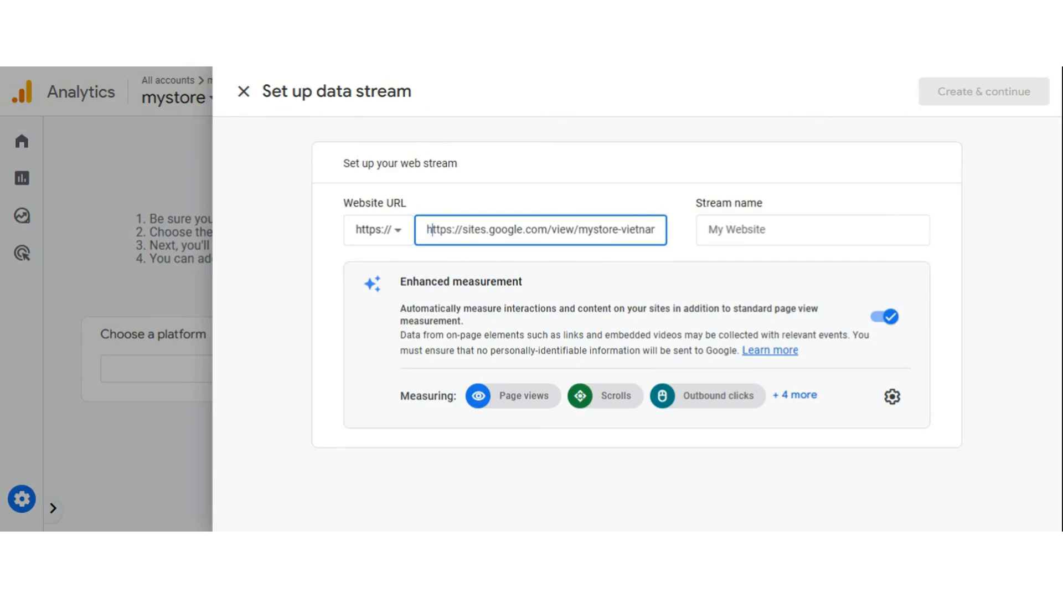
pyautogui.press('Right')
pyautogui.press('Right')
pyautogui.press('Right')
pyautogui.press('Right')
pyautogui.press('Right')
pyautogui.press('Right')
pyautogui.press('Right')
pyautogui.press('Right')
pyautogui.press('BackSpace')
pyautogui.press('BackSpace')
pyautogui.press('BackSpace')
pyautogui.press('BackSpace')
pyautogui.press('BackSpace')
pyautogui.press('BackSpace')
pyautogui.press('BackSpace')
pyautogui.press('BackSpace')
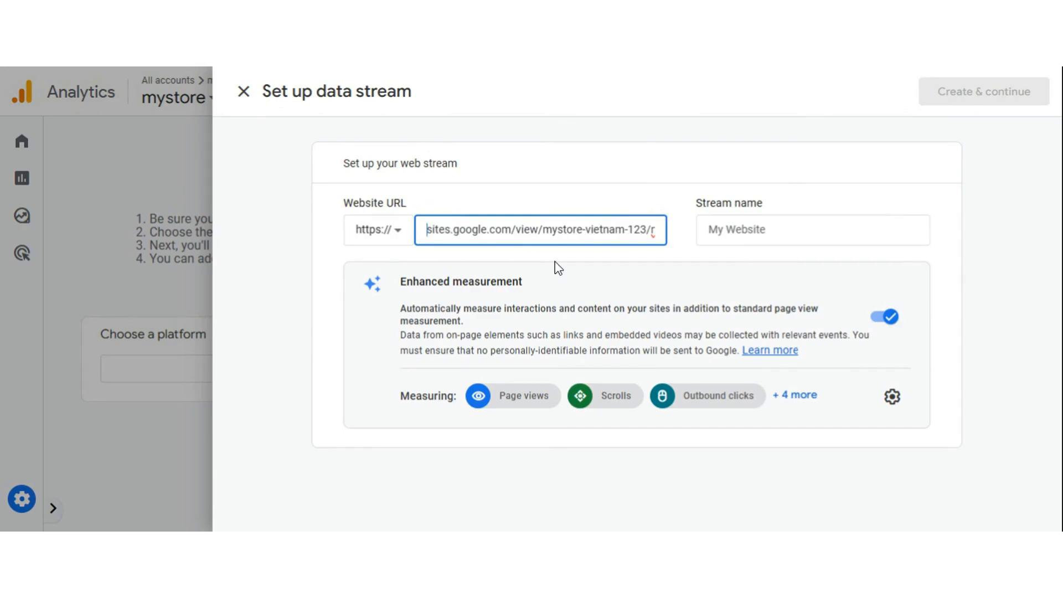
pyautogui.click(771, 274)
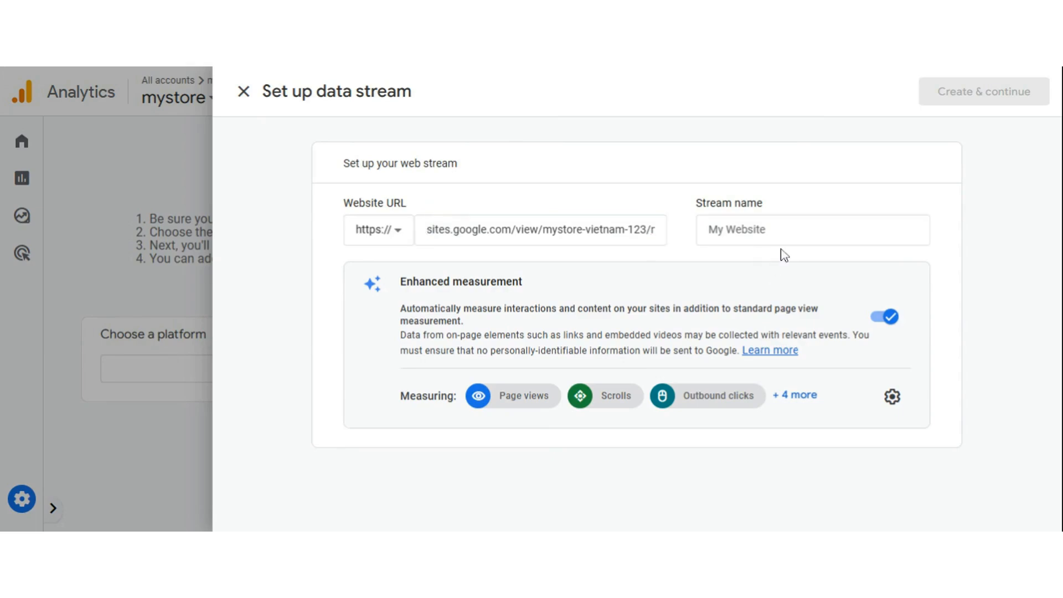
# Step: Name the web data stream "mystore on google sites"
pyautogui.click(782, 230)
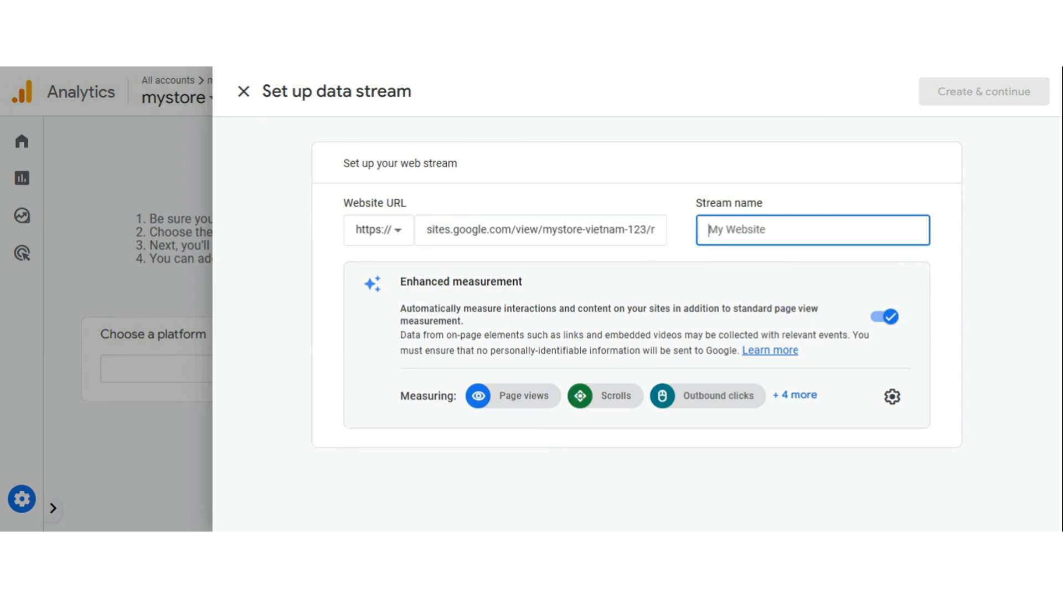
pyautogui.write('mys')
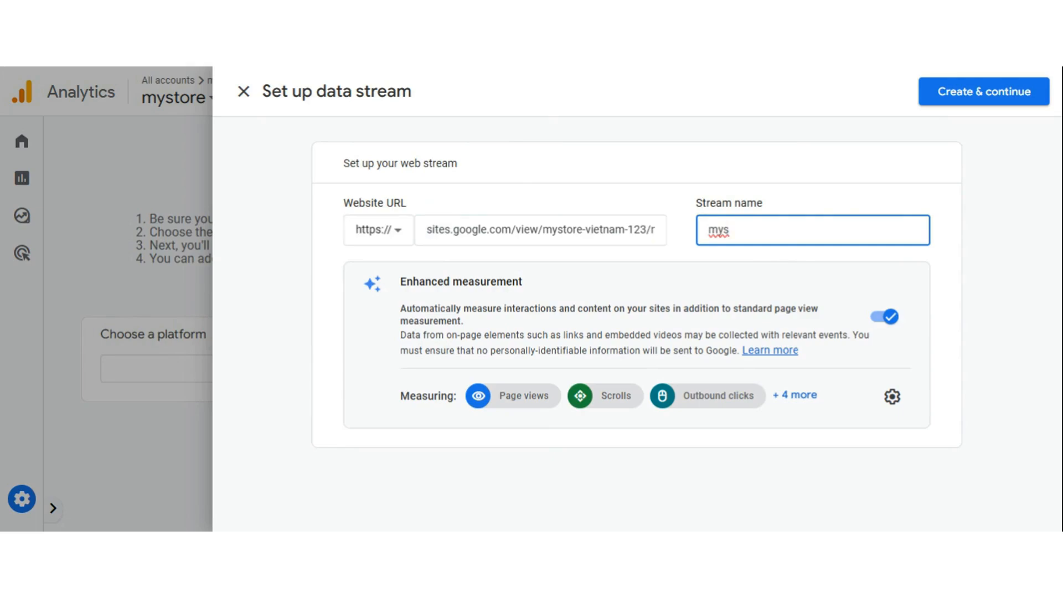
pyautogui.write('tore on google')
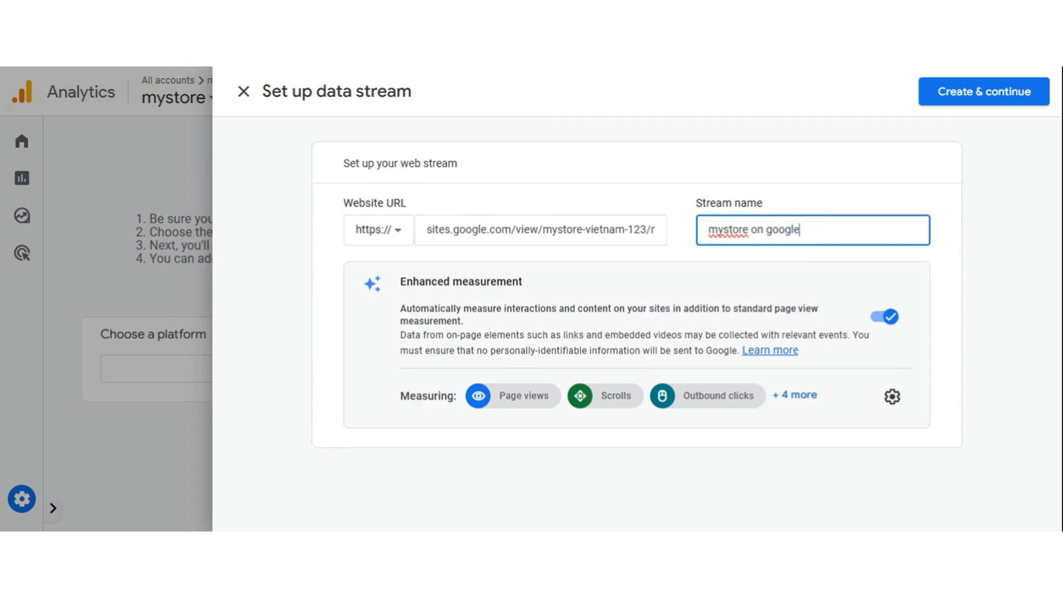
pyautogui.write(' sites')
pyautogui.click(985, 283)
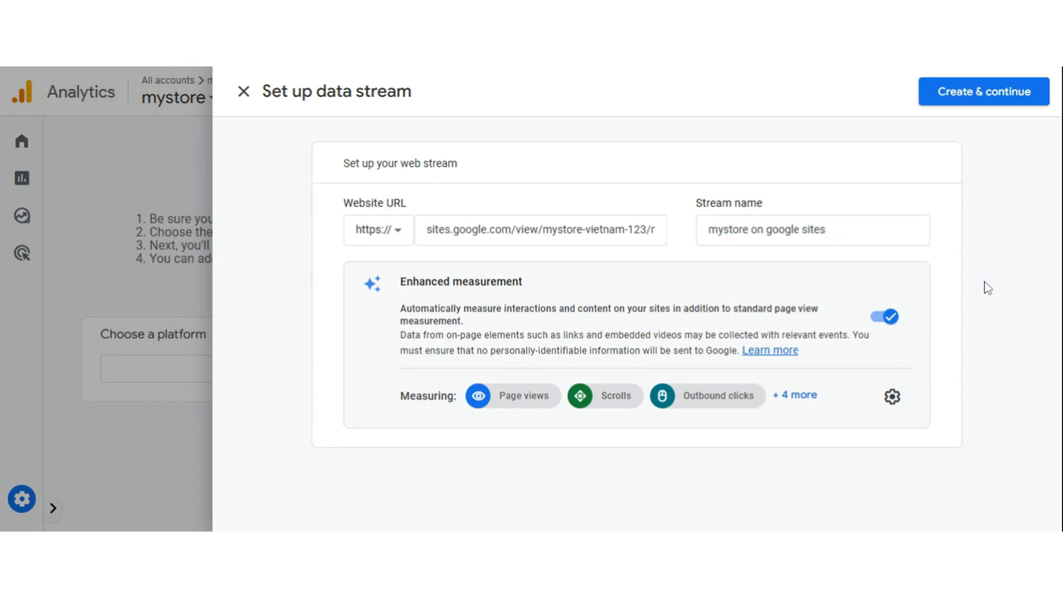
# Step: Create the web data stream and copy its measurement ID from the stream details
pyautogui.click(997, 97)
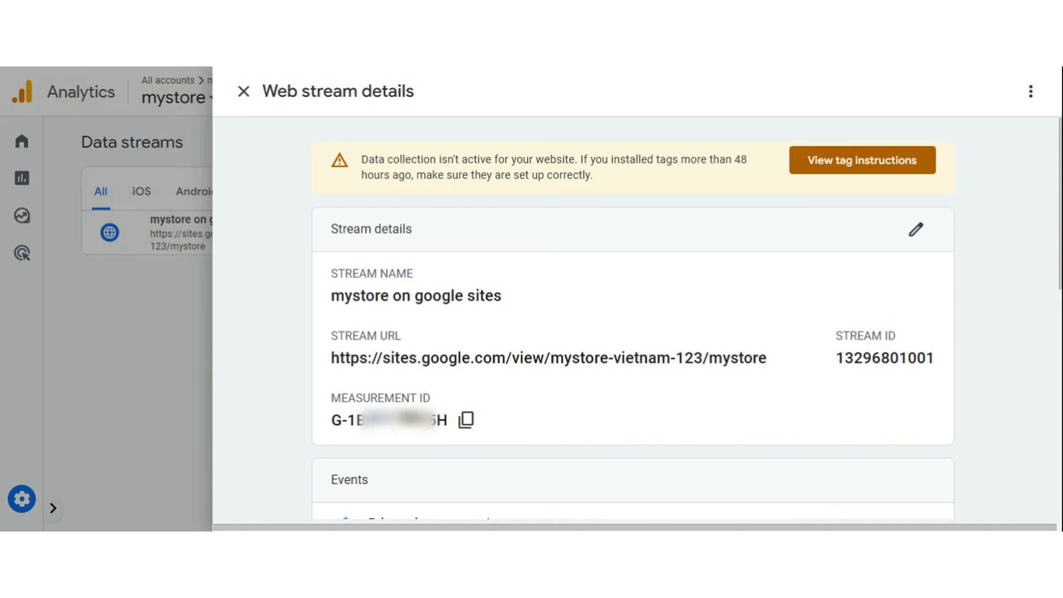
pyautogui.moveTo(332, 421); pyautogui.dragTo(447, 421)
pyautogui.click(611, 427)
pyautogui.click(466, 422)
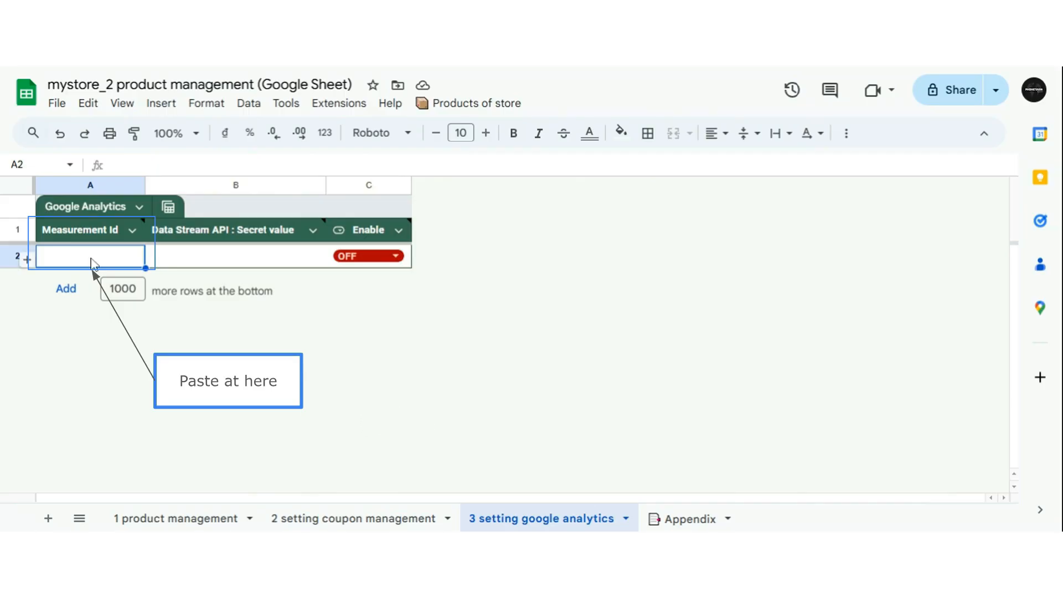
# Step: Switch to the mystore_2 product management Google Sheet and paste the measurement ID into A2 of the "3 setting google analytics" sheet
pyautogui.hotkey('ctrl', 'v')
pyautogui.doubleClick(93, 265)
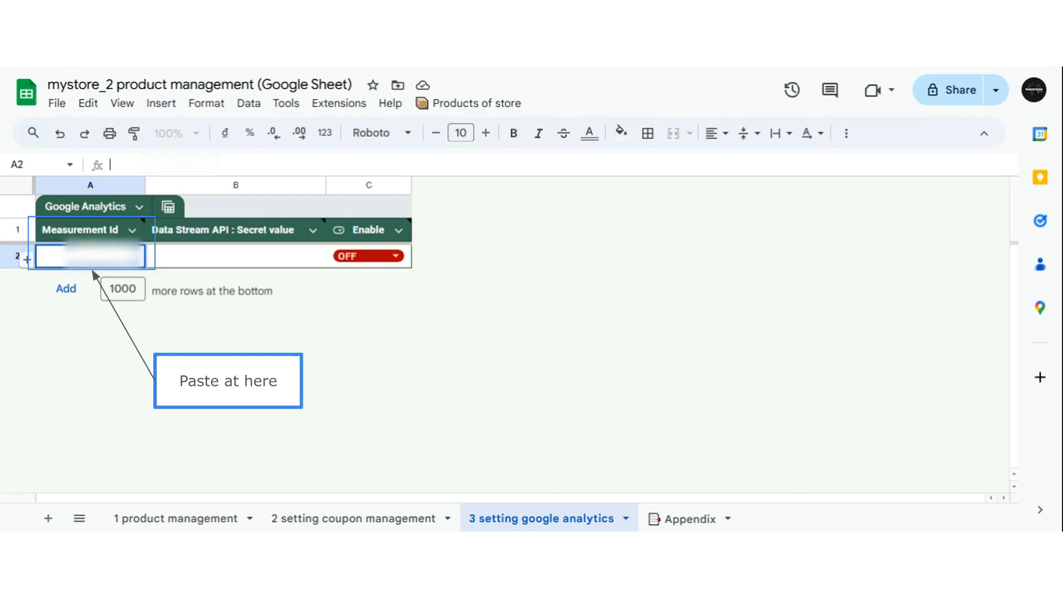
pyautogui.hotkey('ctrl', 'v')
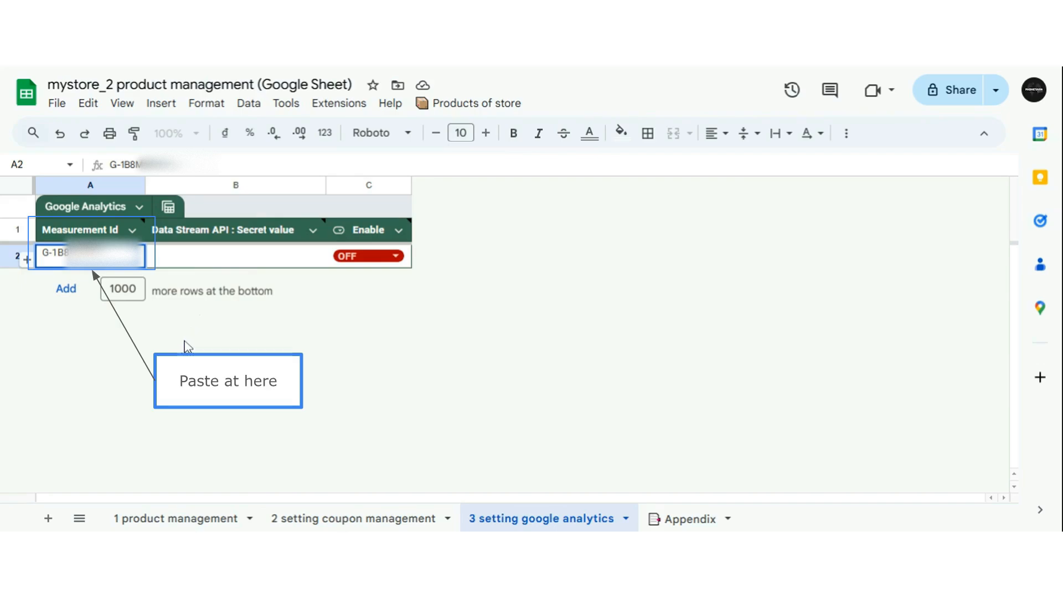
pyautogui.click(229, 266)
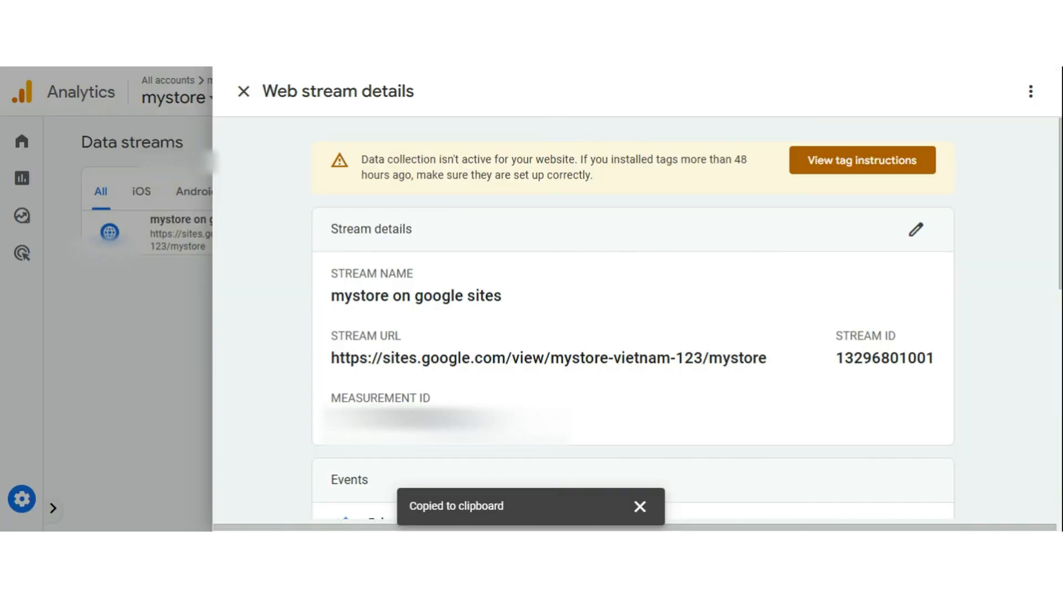
# Step: Back in Google Analytics, open the web stream's Measurement Protocol API secrets and accept the User Data Collection Acknowledgement
pyautogui.scroll(-10, 633, 318)
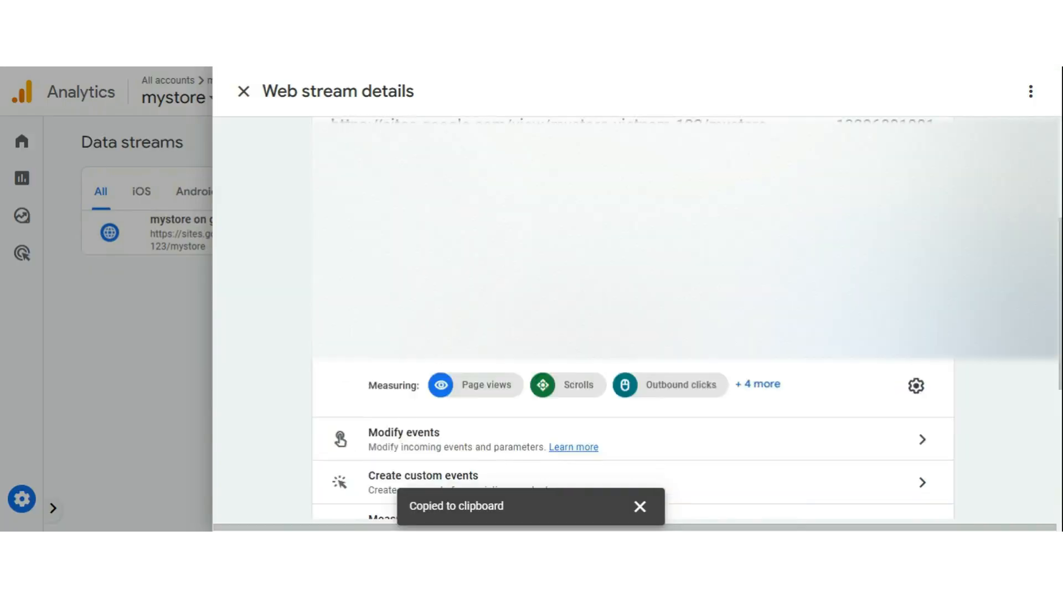
pyautogui.scroll(-3, 633, 318)
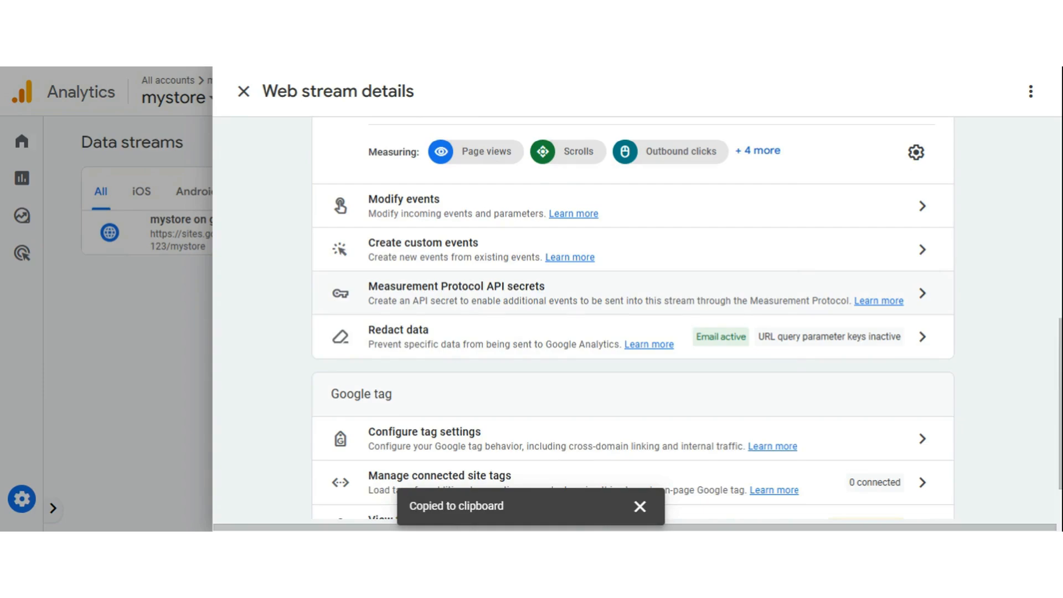
pyautogui.click(500, 299)
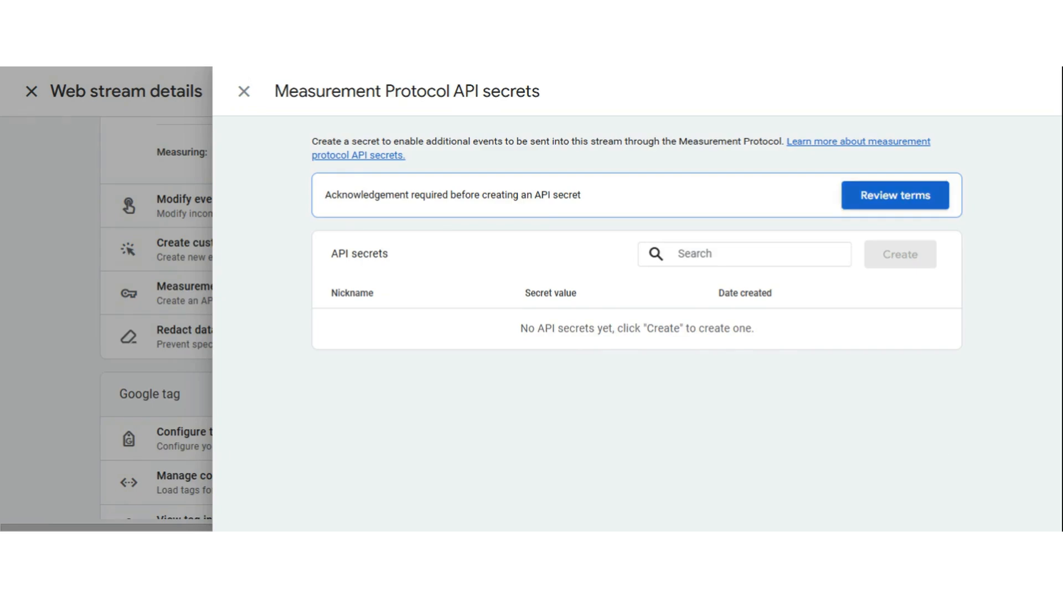
pyautogui.click(902, 200)
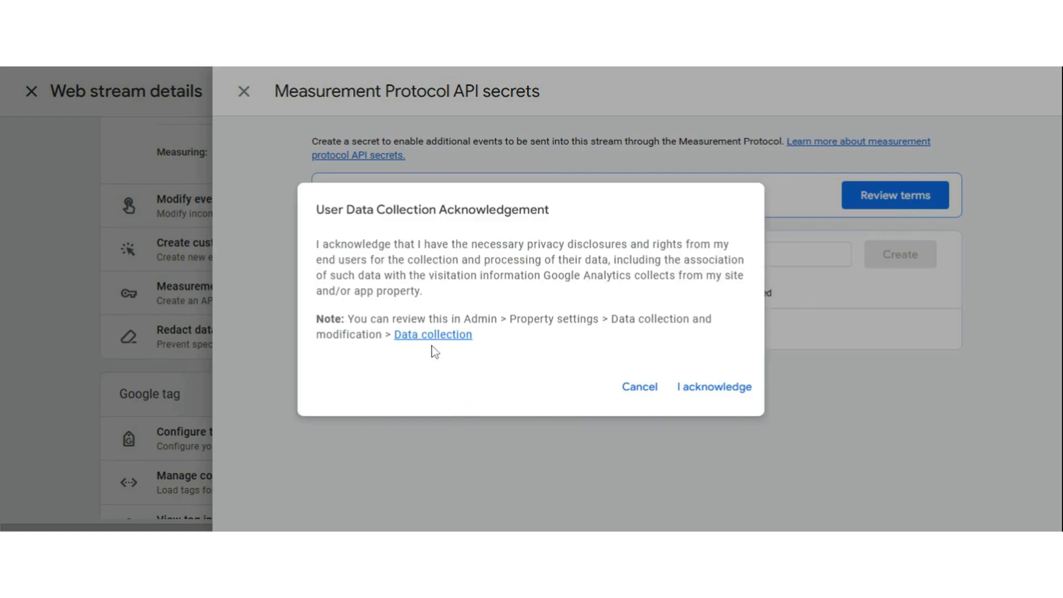
pyautogui.click(705, 392)
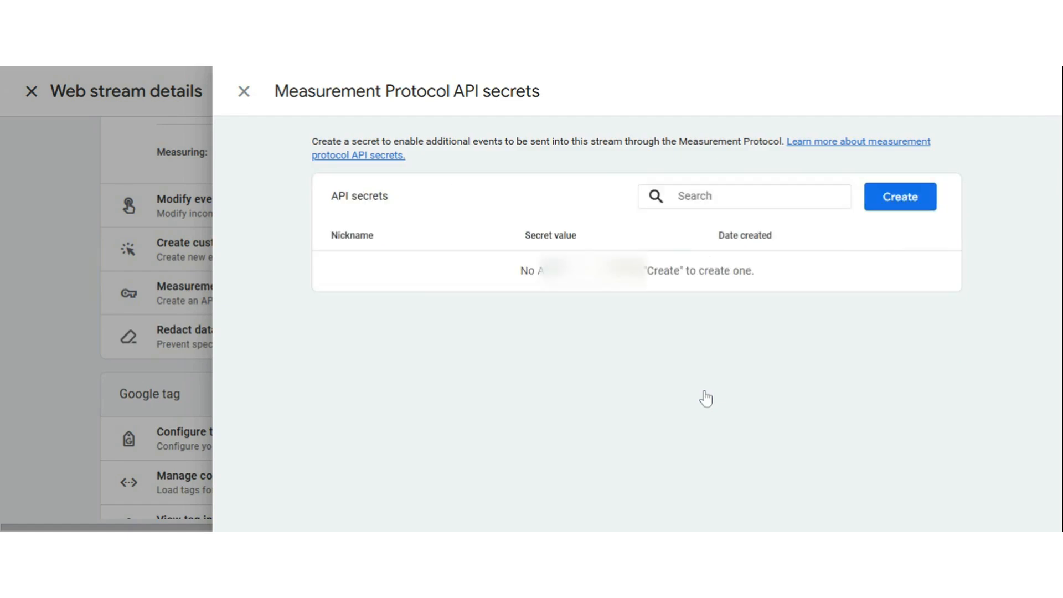
# Step: Create a new Measurement Protocol API secret with the nickname "mystore API"
pyautogui.click(899, 207)
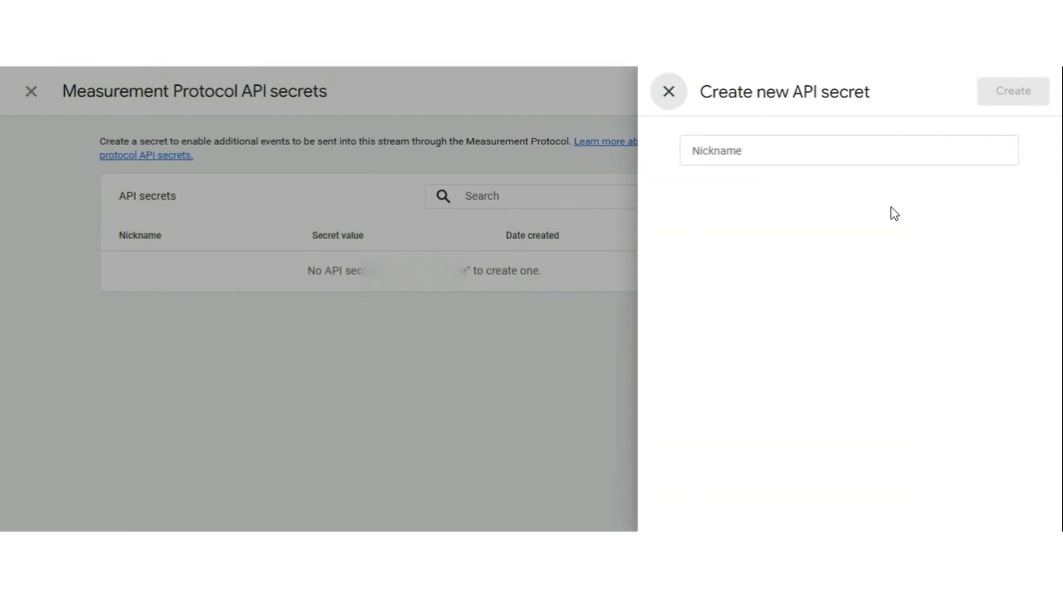
pyautogui.click(858, 151)
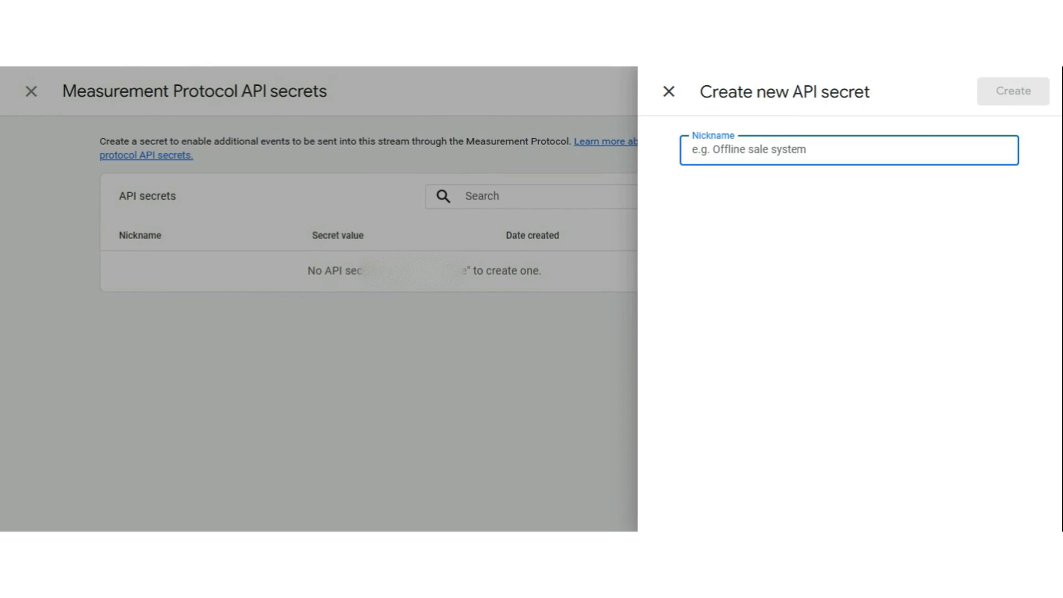
pyautogui.write('my')
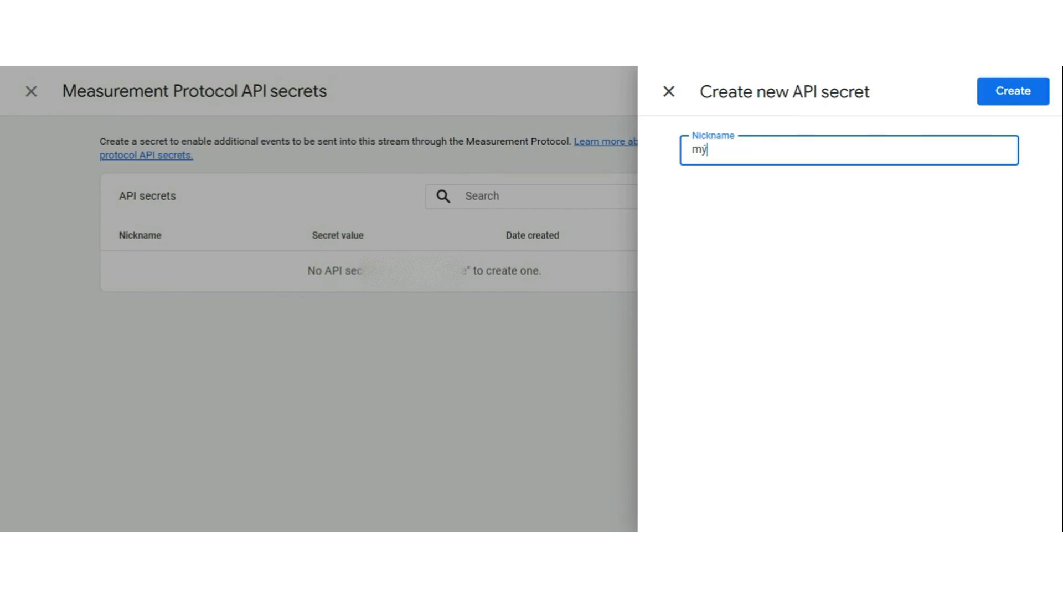
pyautogui.write('store API')
pyautogui.click(1010, 95)
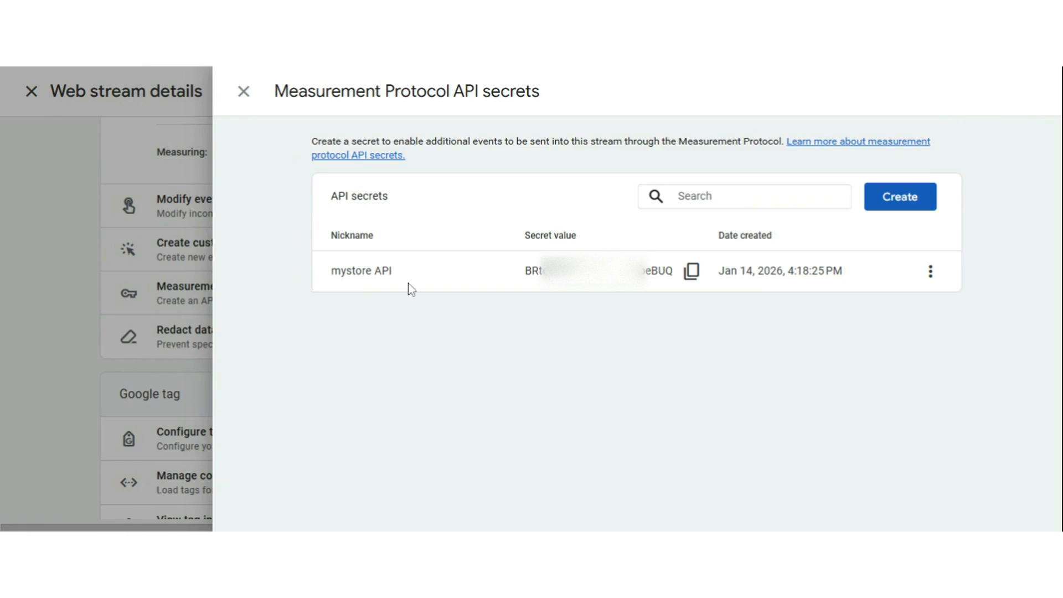
# Step: Copy the new API secret's value into the Data Stream API : Secret value cell B2 of the Google Sheet and set Enable to ON
pyautogui.click(695, 281)
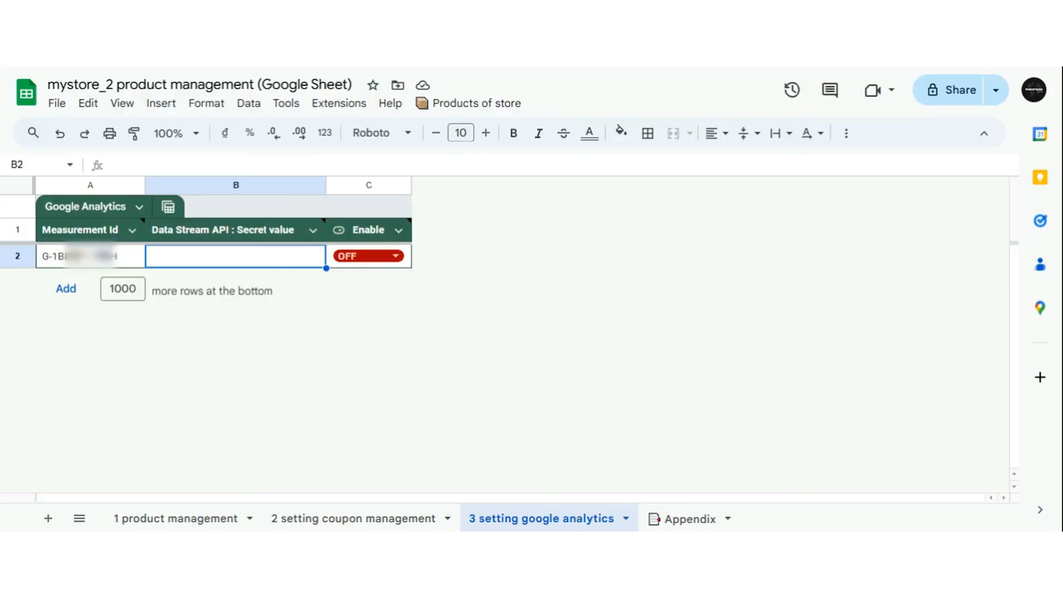
pyautogui.press('Return')
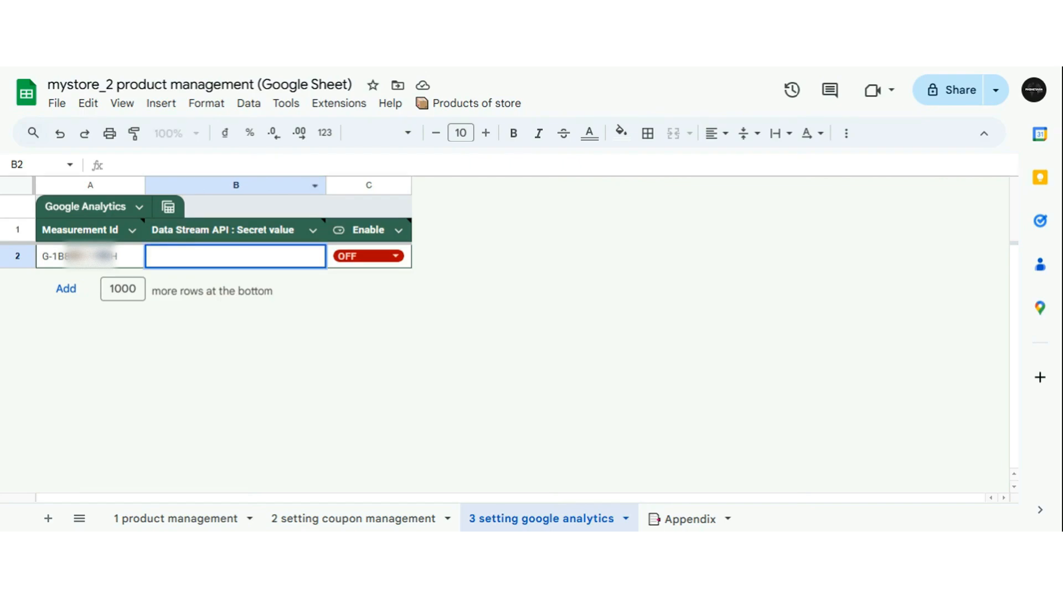
pyautogui.hotkey('ctrl', 'v')
pyautogui.hotkey('ctrl', 'v')
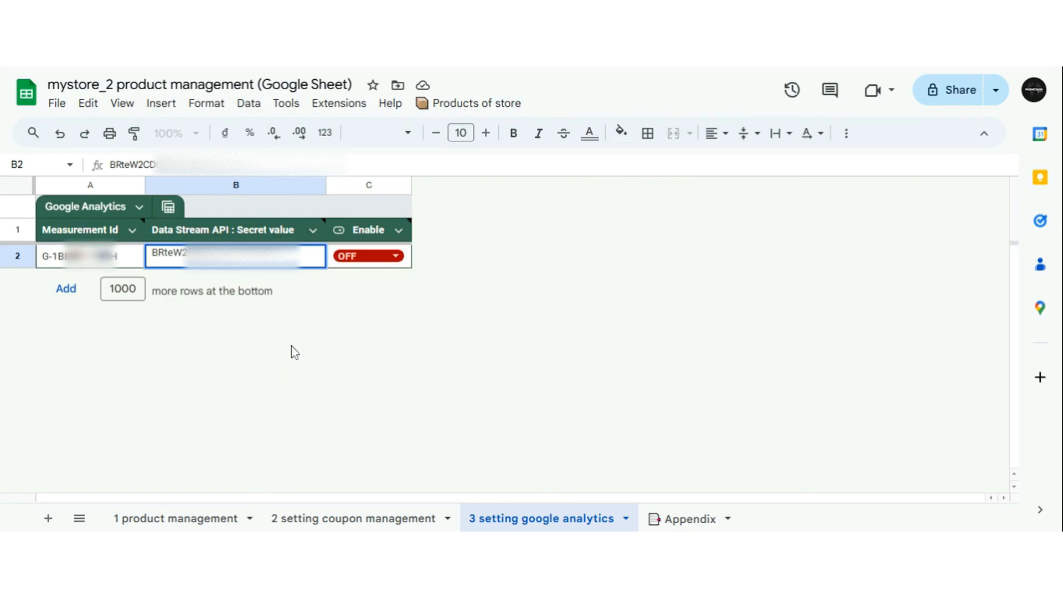
pyautogui.moveTo(296, 224)
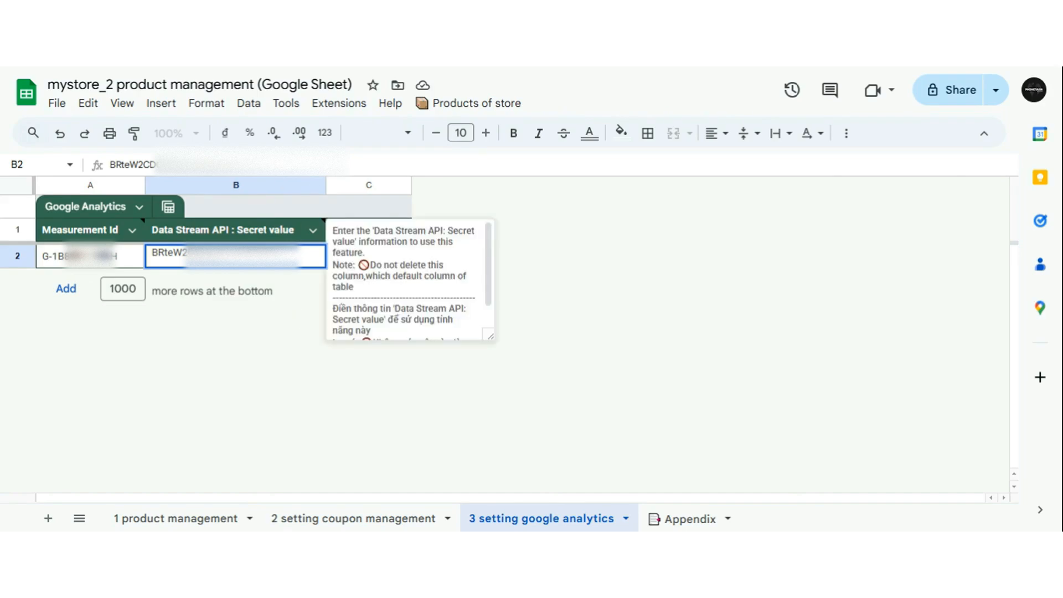
pyautogui.press('Return')
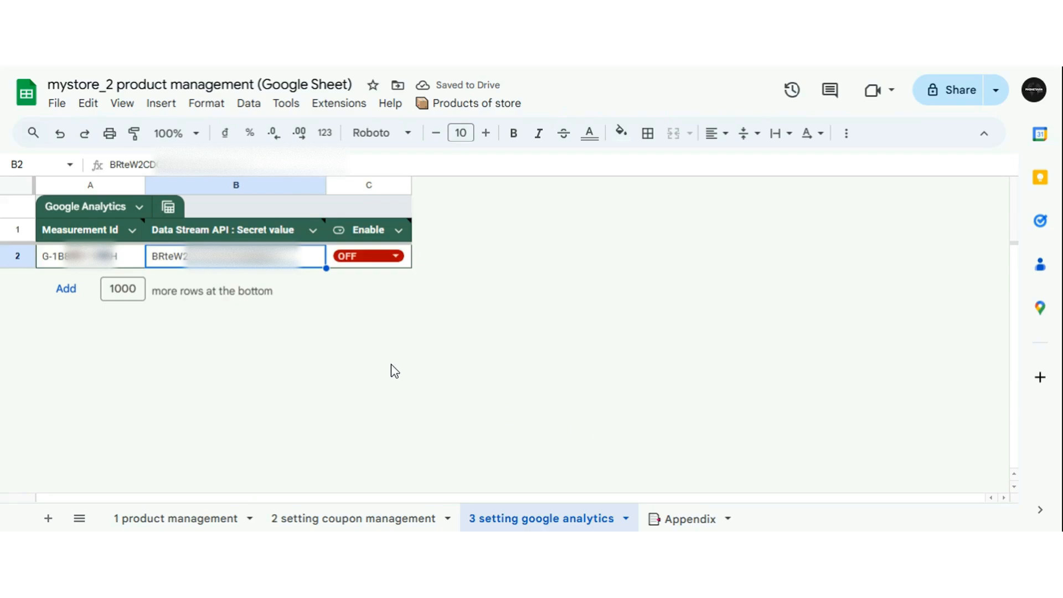
pyautogui.click(384, 259)
pyautogui.click(346, 282)
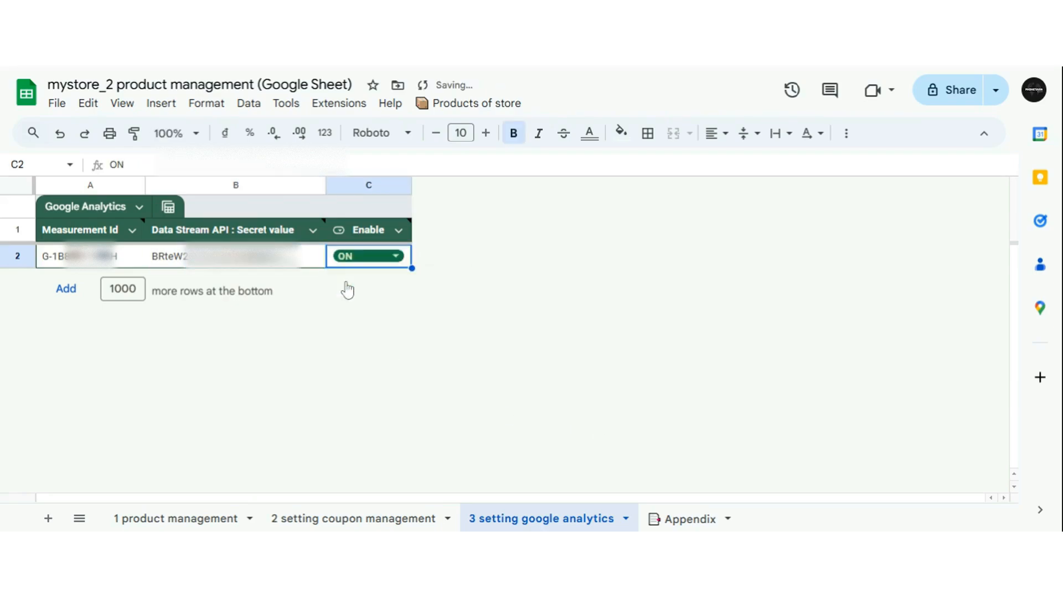